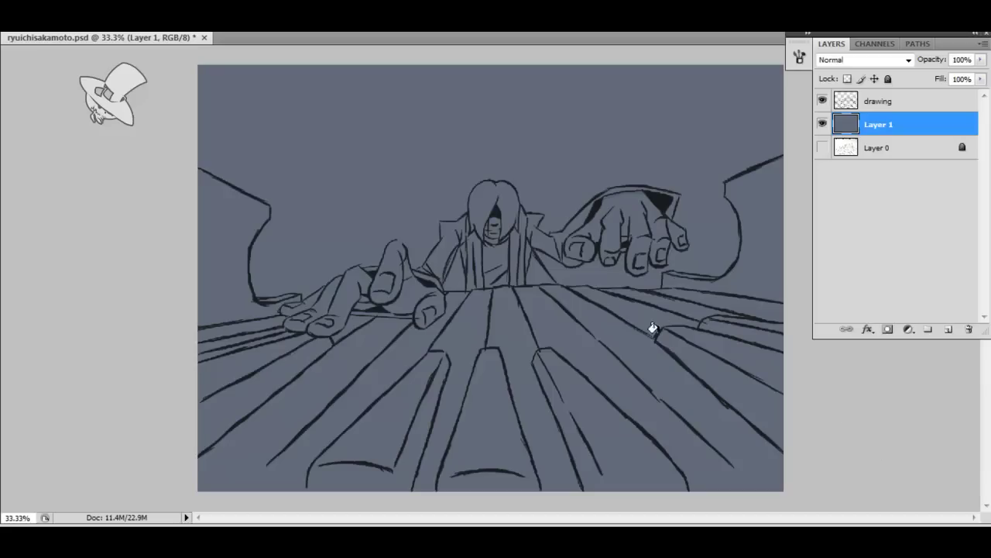
- Add a new layer named colour for the flat fills
{"action": "left_click", "coordinate": [948, 329]}
{"action": "double_click", "coordinate": [877, 125]}
{"action": "type", "text": "colour"}
{"action": "key", "text": "Return"}
{"action": "key", "text": "ctrl+plus"}
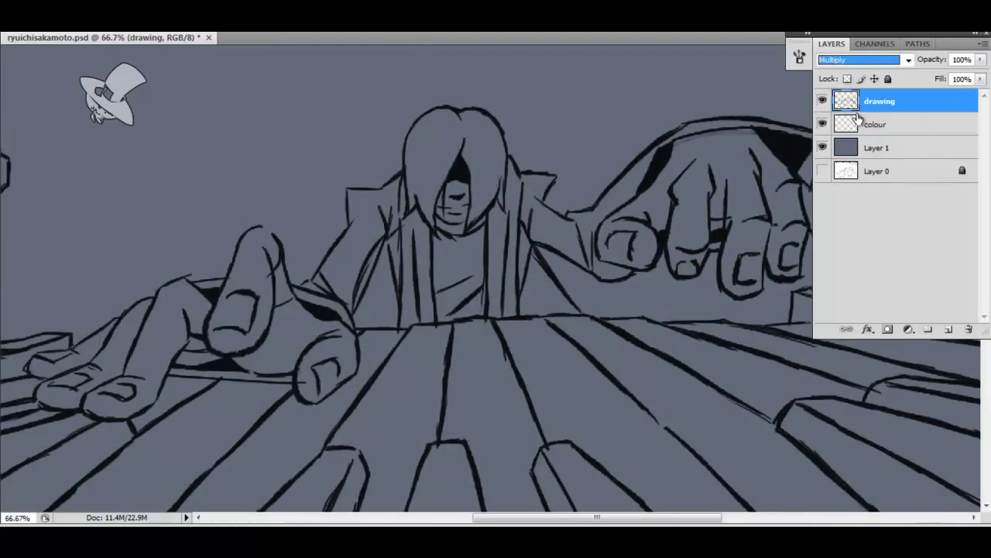
- Paint the scarf stripes down the chest and lapels in dark red
{"action": "left_click_drag", "start_coordinate": [857, 316], "coordinate": [857, 331]}
{"action": "left_click", "coordinate": [738, 259]}
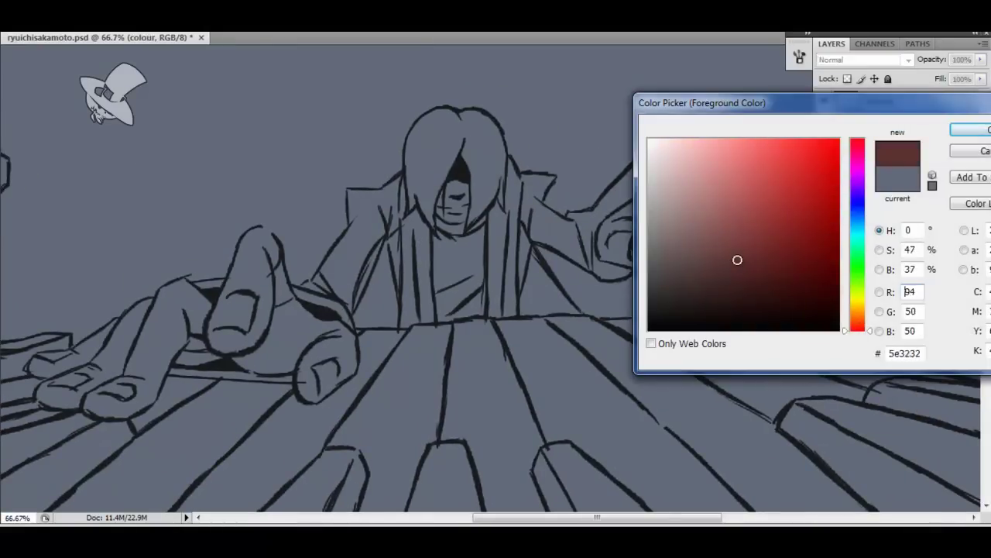
{"action": "key", "text": "Return"}
{"action": "key", "text": "F5"}
{"action": "left_click", "coordinate": [545, 88]}
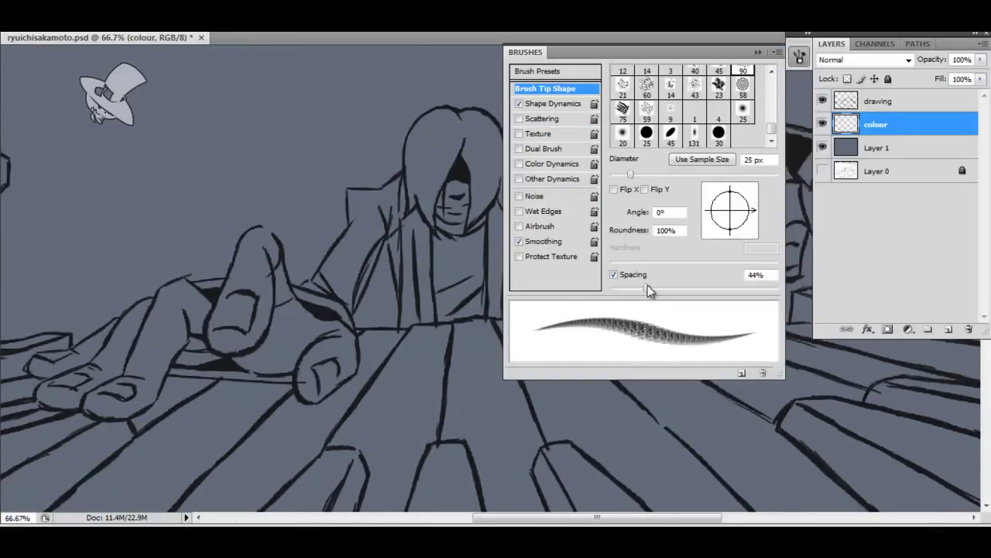
{"action": "key", "text": "F5"}
{"action": "mouse_move", "coordinate": [500, 313]}
{"action": "left_mouse_down"}
{"action": "mouse_move", "coordinate": [507, 244]}
{"action": "mouse_move", "coordinate": [510, 318]}
{"action": "mouse_move", "coordinate": [494, 205]}
{"action": "mouse_move", "coordinate": [510, 163]}
{"action": "left_mouse_up"}
{"action": "mouse_move", "coordinate": [405, 248]}
{"action": "left_mouse_down"}
{"action": "mouse_move", "coordinate": [409, 325]}
{"action": "mouse_move", "coordinate": [422, 224]}
{"action": "left_mouse_up"}
{"action": "left_click_drag", "start_coordinate": [402, 310], "coordinate": [411, 220]}
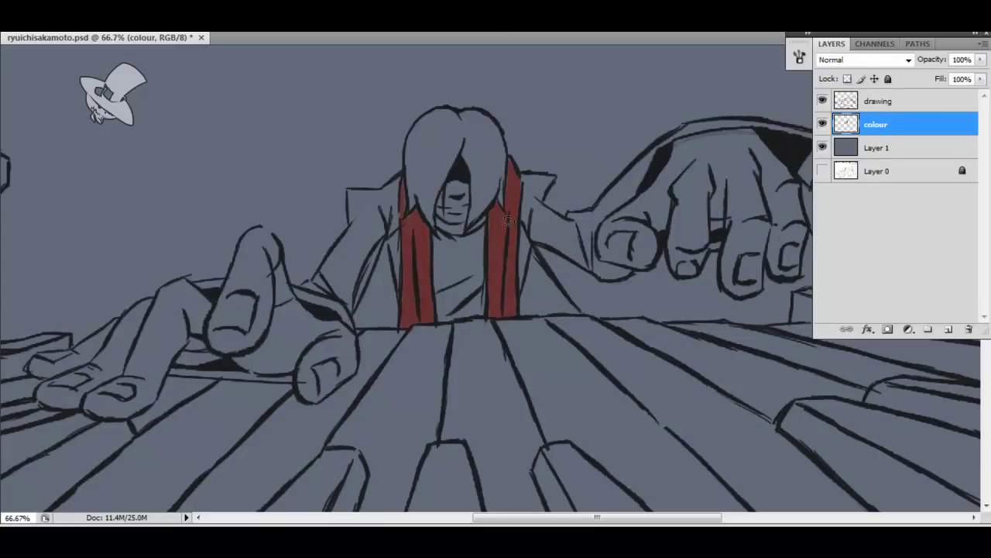
- Fill the shirt between the red lapels with pale yellow
{"action": "left_click_drag", "start_coordinate": [857, 324], "coordinate": [857, 296]}
{"action": "left_click_drag", "start_coordinate": [655, 204], "coordinate": [681, 151]}
{"action": "left_click_drag", "start_coordinate": [857, 297], "coordinate": [858, 309]}
{"action": "left_click", "coordinate": [972, 130]}
{"action": "mouse_move", "coordinate": [448, 221]}
{"action": "left_mouse_down"}
{"action": "mouse_move", "coordinate": [445, 306]}
{"action": "mouse_move", "coordinate": [480, 224]}
{"action": "mouse_move", "coordinate": [457, 306]}
{"action": "mouse_move", "coordinate": [479, 234]}
{"action": "left_mouse_up"}
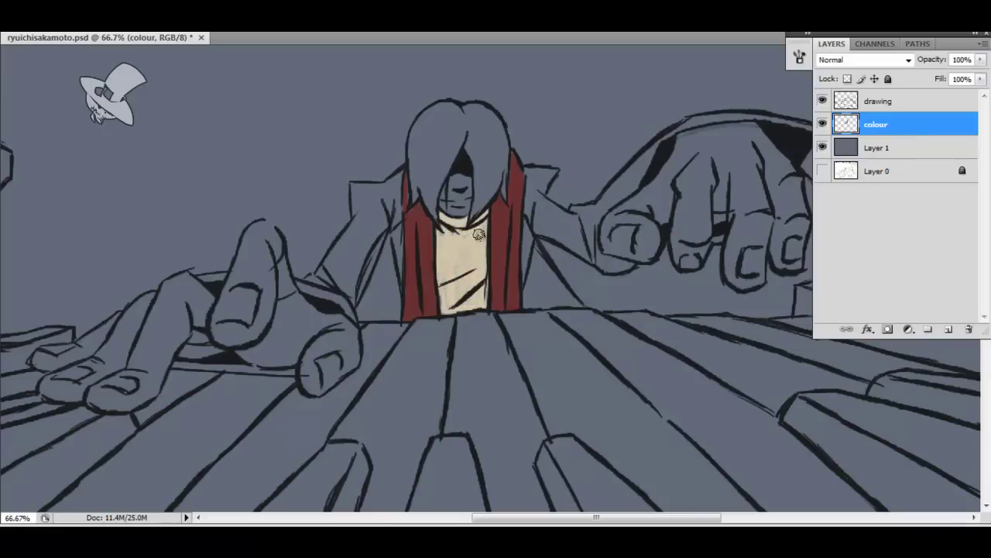
- Paint the coat's left side, right side, collar and area under the left hand dark grey
{"action": "left_click_drag", "start_coordinate": [687, 170], "coordinate": [666, 274]}
{"action": "left_click", "coordinate": [972, 129]}
{"action": "mouse_move", "coordinate": [348, 233]}
{"action": "left_mouse_down"}
{"action": "mouse_move", "coordinate": [358, 257]}
{"action": "mouse_move", "coordinate": [360, 222]}
{"action": "mouse_move", "coordinate": [396, 209]}
{"action": "mouse_move", "coordinate": [371, 302]}
{"action": "mouse_move", "coordinate": [395, 232]}
{"action": "mouse_move", "coordinate": [334, 269]}
{"action": "mouse_move", "coordinate": [347, 312]}
{"action": "left_mouse_up"}
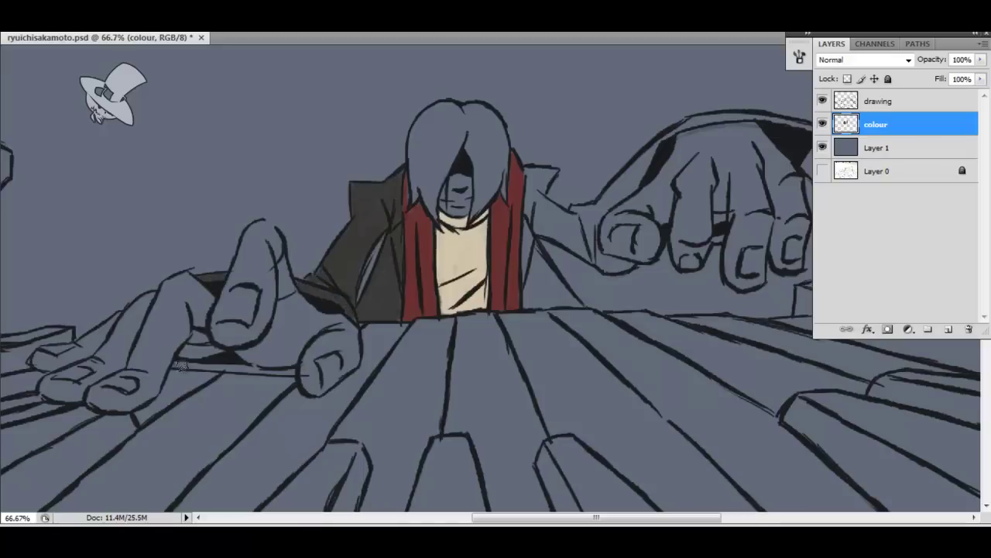
{"action": "left_click_drag", "start_coordinate": [179, 366], "coordinate": [296, 371]}
{"action": "mouse_move", "coordinate": [529, 233]}
{"action": "left_mouse_down"}
{"action": "mouse_move", "coordinate": [527, 302]}
{"action": "mouse_move", "coordinate": [540, 306]}
{"action": "left_mouse_up"}
{"action": "mouse_move", "coordinate": [531, 213]}
{"action": "left_mouse_down"}
{"action": "mouse_move", "coordinate": [552, 172]}
{"action": "mouse_move", "coordinate": [509, 205]}
{"action": "left_mouse_up"}
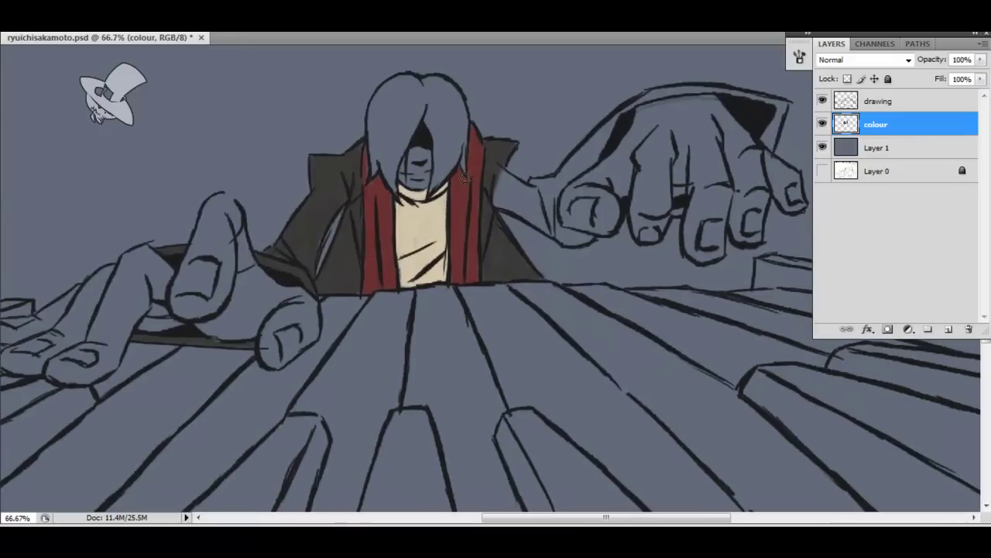
- Finish the dark grey coat between the collar and the large hand, and along the sleeve
{"action": "key", "text": "alt+bracketright"}
{"action": "key", "text": "alt+bracketleft"}
{"action": "mouse_move", "coordinate": [503, 174]}
{"action": "left_mouse_down"}
{"action": "mouse_move", "coordinate": [558, 237]}
{"action": "mouse_move", "coordinate": [596, 155]}
{"action": "mouse_move", "coordinate": [534, 192]}
{"action": "left_mouse_up"}
{"action": "left_click_drag", "start_coordinate": [596, 146], "coordinate": [557, 177]}
{"action": "mouse_move", "coordinate": [556, 182]}
{"action": "left_mouse_down"}
{"action": "mouse_move", "coordinate": [581, 151]}
{"action": "mouse_move", "coordinate": [673, 118]}
{"action": "mouse_move", "coordinate": [735, 185]}
{"action": "left_mouse_up"}
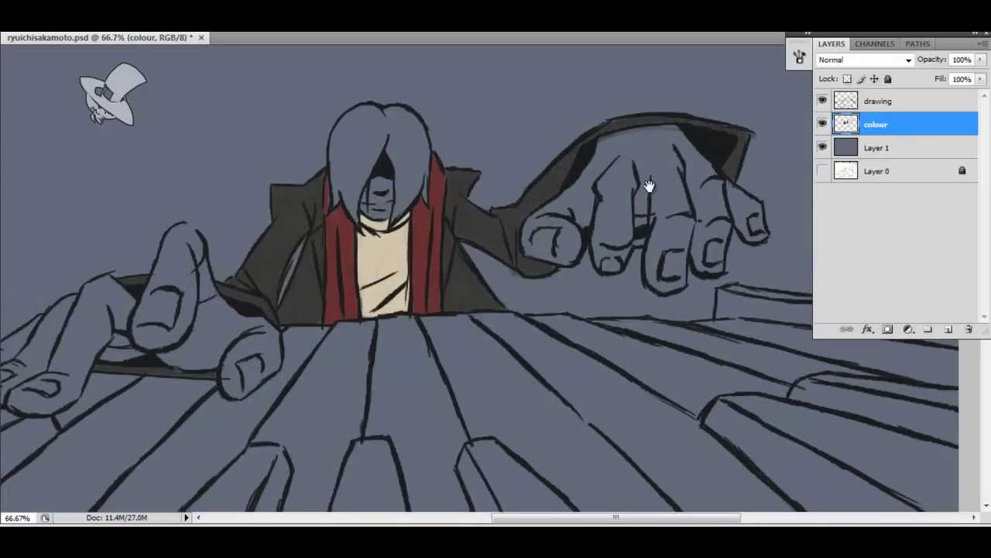
{"action": "mouse_move", "coordinate": [477, 303]}
{"action": "left_mouse_down"}
{"action": "mouse_move", "coordinate": [515, 265]}
{"action": "mouse_move", "coordinate": [516, 301]}
{"action": "left_mouse_up"}
- Paint the hair light grey
{"action": "left_click_drag", "start_coordinate": [647, 197], "coordinate": [661, 196]}
{"action": "key", "text": "Return"}
{"action": "mouse_move", "coordinate": [375, 197]}
{"action": "left_mouse_down"}
{"action": "mouse_move", "coordinate": [423, 108]}
{"action": "mouse_move", "coordinate": [387, 217]}
{"action": "mouse_move", "coordinate": [392, 124]}
{"action": "mouse_move", "coordinate": [433, 154]}
{"action": "mouse_move", "coordinate": [464, 209]}
{"action": "mouse_move", "coordinate": [434, 112]}
{"action": "mouse_move", "coordinate": [406, 113]}
{"action": "left_mouse_up"}
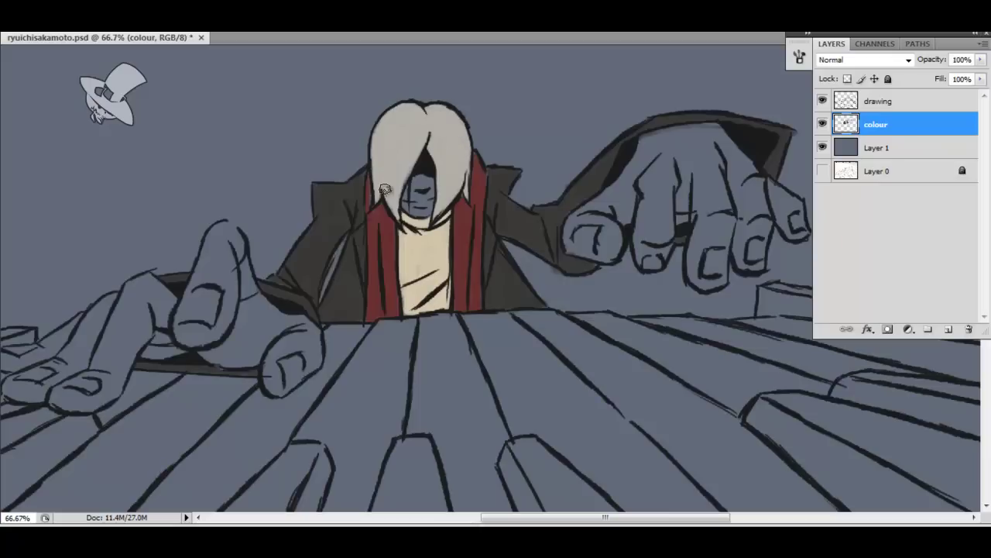
{"action": "left_click", "coordinate": [715, 155]}
- Fill the face and the left hand's fingers and palm with a pale skin tone
{"action": "left_click", "coordinate": [708, 154]}
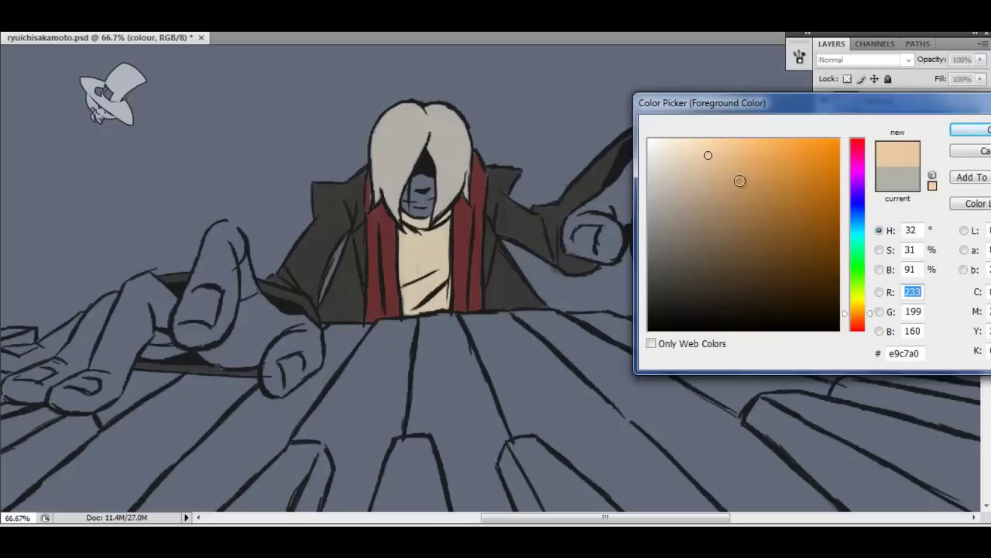
{"action": "key", "text": "Return"}
{"action": "left_click_drag", "start_coordinate": [414, 186], "coordinate": [574, 71]}
{"action": "mouse_move", "coordinate": [131, 244]}
{"action": "left_mouse_down"}
{"action": "mouse_move", "coordinate": [194, 224]}
{"action": "mouse_move", "coordinate": [213, 198]}
{"action": "left_mouse_up"}
{"action": "mouse_move", "coordinate": [136, 274]}
{"action": "left_mouse_down"}
{"action": "mouse_move", "coordinate": [221, 218]}
{"action": "mouse_move", "coordinate": [240, 183]}
{"action": "left_mouse_up"}
{"action": "mouse_move", "coordinate": [139, 253]}
{"action": "left_mouse_down"}
{"action": "mouse_move", "coordinate": [225, 278]}
{"action": "mouse_move", "coordinate": [268, 189]}
{"action": "left_mouse_up"}
{"action": "mouse_move", "coordinate": [236, 256]}
{"action": "left_mouse_down"}
{"action": "mouse_move", "coordinate": [259, 170]}
{"action": "mouse_move", "coordinate": [310, 199]}
{"action": "left_mouse_up"}
- Fill the left hand's thumb and finger edges with skin tone
{"action": "left_click_drag", "start_coordinate": [275, 232], "coordinate": [319, 221]}
{"action": "left_click_drag", "start_coordinate": [162, 263], "coordinate": [232, 260]}
{"action": "left_click_drag", "start_coordinate": [132, 248], "coordinate": [247, 279]}
{"action": "mouse_move", "coordinate": [302, 190]}
{"action": "left_mouse_down"}
{"action": "mouse_move", "coordinate": [341, 221]}
{"action": "mouse_move", "coordinate": [360, 104]}
{"action": "mouse_move", "coordinate": [376, 199]}
{"action": "mouse_move", "coordinate": [394, 194]}
{"action": "mouse_move", "coordinate": [398, 243]}
{"action": "mouse_move", "coordinate": [440, 211]}
{"action": "mouse_move", "coordinate": [413, 239]}
{"action": "left_mouse_up"}
{"action": "left_click_drag", "start_coordinate": [311, 195], "coordinate": [287, 183]}
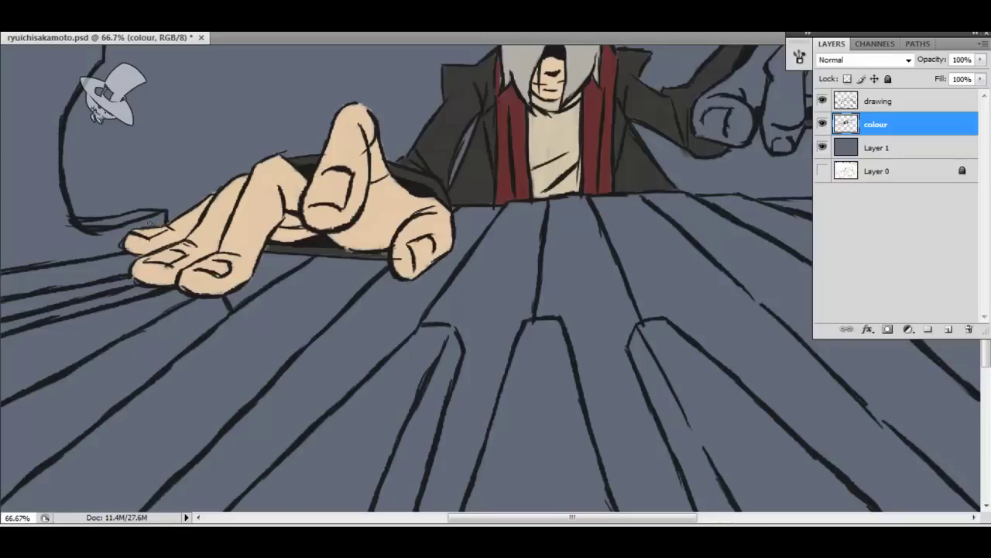
- Colour the raised hand's thumb and fingers with skin tone
{"action": "mouse_move", "coordinate": [724, 123]}
{"action": "left_mouse_down"}
{"action": "mouse_move", "coordinate": [453, 194]}
{"action": "mouse_move", "coordinate": [453, 161]}
{"action": "mouse_move", "coordinate": [496, 116]}
{"action": "mouse_move", "coordinate": [558, 85]}
{"action": "left_mouse_up"}
{"action": "mouse_move", "coordinate": [504, 108]}
{"action": "left_mouse_down"}
{"action": "mouse_move", "coordinate": [508, 217]}
{"action": "mouse_move", "coordinate": [509, 100]}
{"action": "mouse_move", "coordinate": [550, 97]}
{"action": "mouse_move", "coordinate": [542, 171]}
{"action": "left_mouse_up"}
{"action": "left_click_drag", "start_coordinate": [557, 89], "coordinate": [562, 232]}
{"action": "mouse_move", "coordinate": [570, 167]}
{"action": "left_mouse_down"}
{"action": "mouse_move", "coordinate": [581, 199]}
{"action": "mouse_move", "coordinate": [573, 89]}
{"action": "mouse_move", "coordinate": [608, 163]}
{"action": "mouse_move", "coordinate": [619, 224]}
{"action": "mouse_move", "coordinate": [600, 133]}
{"action": "mouse_move", "coordinate": [588, 202]}
{"action": "left_mouse_up"}
{"action": "left_click_drag", "start_coordinate": [626, 144], "coordinate": [653, 179]}
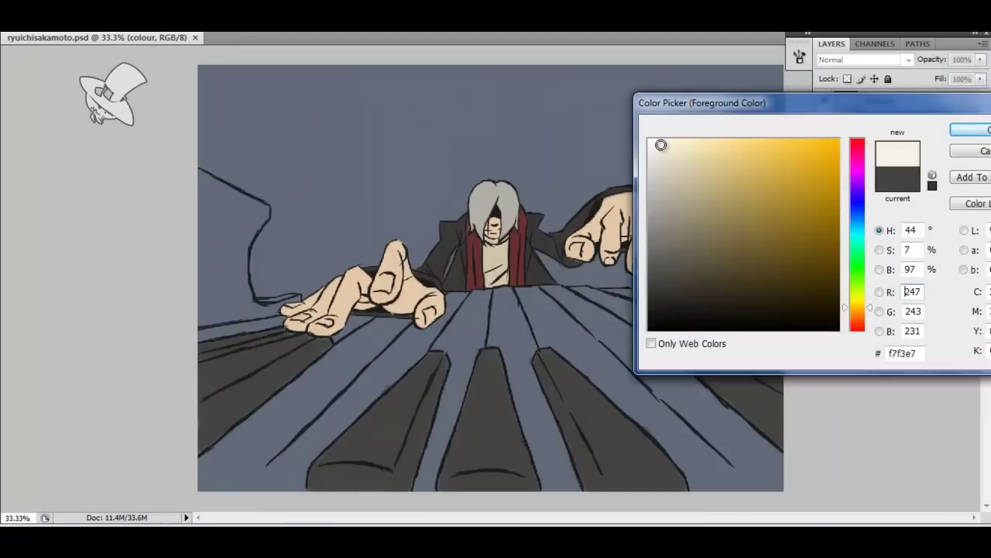
- Brush the white piano keys off-white (f7f3e7) across the keyboard
{"action": "mouse_move", "coordinate": [302, 387]}
{"action": "left_mouse_down"}
{"action": "mouse_move", "coordinate": [267, 447]}
{"action": "mouse_move", "coordinate": [299, 473]}
{"action": "mouse_move", "coordinate": [404, 335]}
{"action": "mouse_move", "coordinate": [371, 324]}
{"action": "mouse_move", "coordinate": [436, 327]}
{"action": "left_mouse_up"}
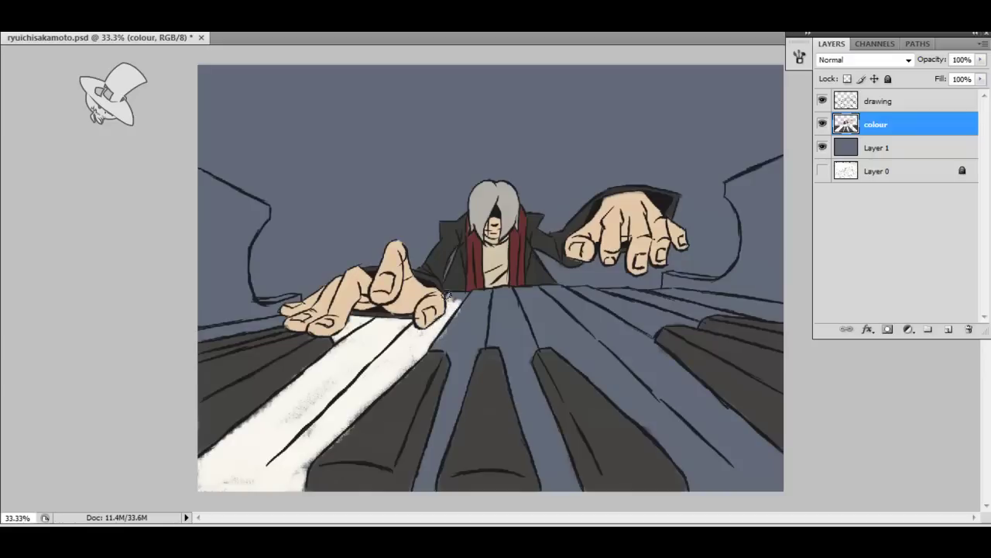
{"action": "mouse_move", "coordinate": [372, 389]}
{"action": "left_mouse_down"}
{"action": "mouse_move", "coordinate": [298, 400]}
{"action": "mouse_move", "coordinate": [282, 319]}
{"action": "left_mouse_up"}
{"action": "left_click_drag", "start_coordinate": [353, 339], "coordinate": [387, 383]}
{"action": "mouse_move", "coordinate": [460, 322]}
{"action": "left_mouse_down"}
{"action": "mouse_move", "coordinate": [449, 412]}
{"action": "mouse_move", "coordinate": [458, 343]}
{"action": "mouse_move", "coordinate": [476, 337]}
{"action": "left_mouse_up"}
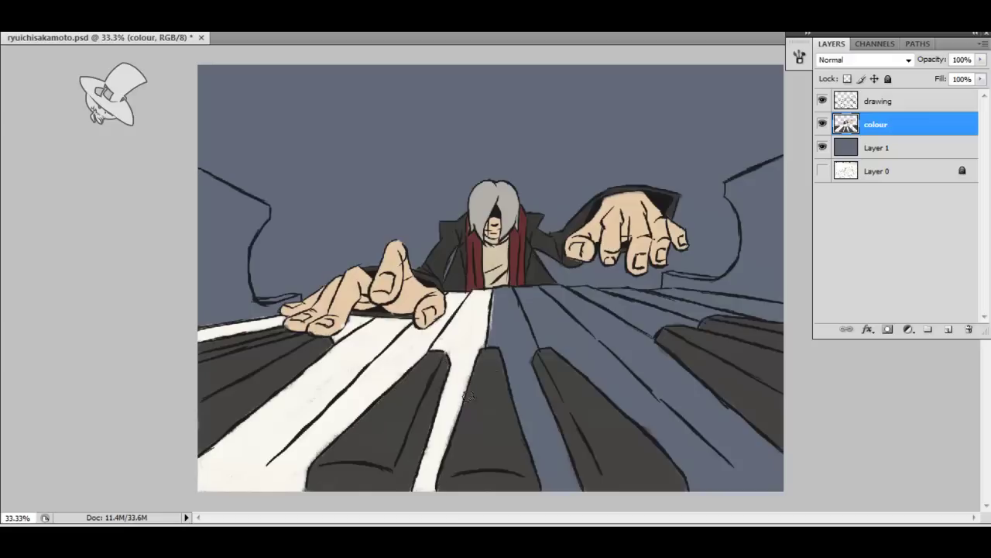
{"action": "mouse_move", "coordinate": [492, 294]}
{"action": "left_mouse_down"}
{"action": "mouse_move", "coordinate": [532, 398]}
{"action": "mouse_move", "coordinate": [516, 368]}
{"action": "mouse_move", "coordinate": [527, 298]}
{"action": "mouse_move", "coordinate": [679, 464]}
{"action": "mouse_move", "coordinate": [565, 321]}
{"action": "mouse_move", "coordinate": [720, 464]}
{"action": "mouse_move", "coordinate": [649, 400]}
{"action": "mouse_move", "coordinate": [715, 410]}
{"action": "mouse_move", "coordinate": [564, 293]}
{"action": "mouse_move", "coordinate": [678, 333]}
{"action": "mouse_move", "coordinate": [597, 294]}
{"action": "mouse_move", "coordinate": [751, 312]}
{"action": "mouse_move", "coordinate": [676, 299]}
{"action": "left_mouse_up"}
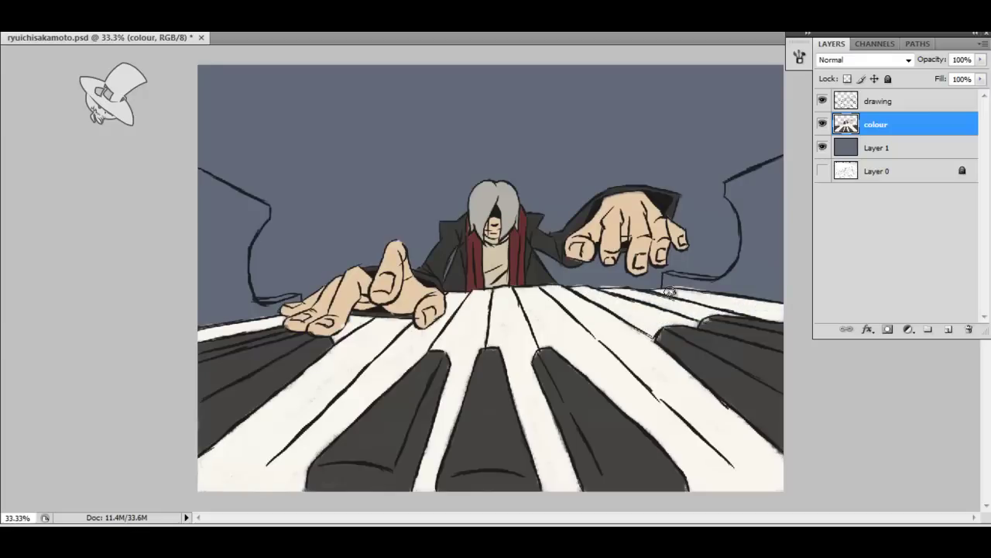
{"action": "key", "text": "ctrl+plus"}
{"action": "key", "text": "ctrl+plus"}
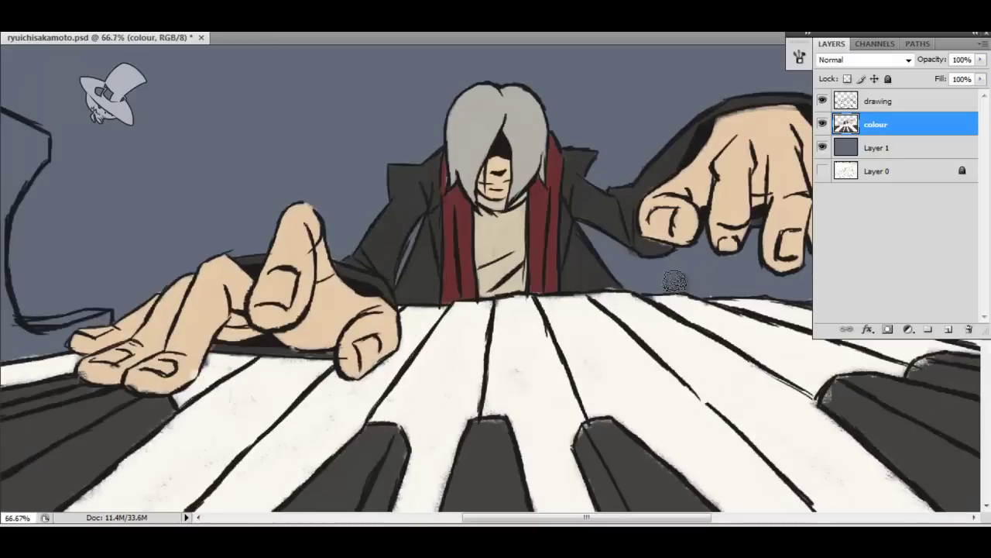
{"action": "left_click_drag", "start_coordinate": [563, 364], "coordinate": [332, 343]}
{"action": "left_click_drag", "start_coordinate": [576, 343], "coordinate": [553, 358]}
{"action": "left_click_drag", "start_coordinate": [630, 340], "coordinate": [736, 122]}
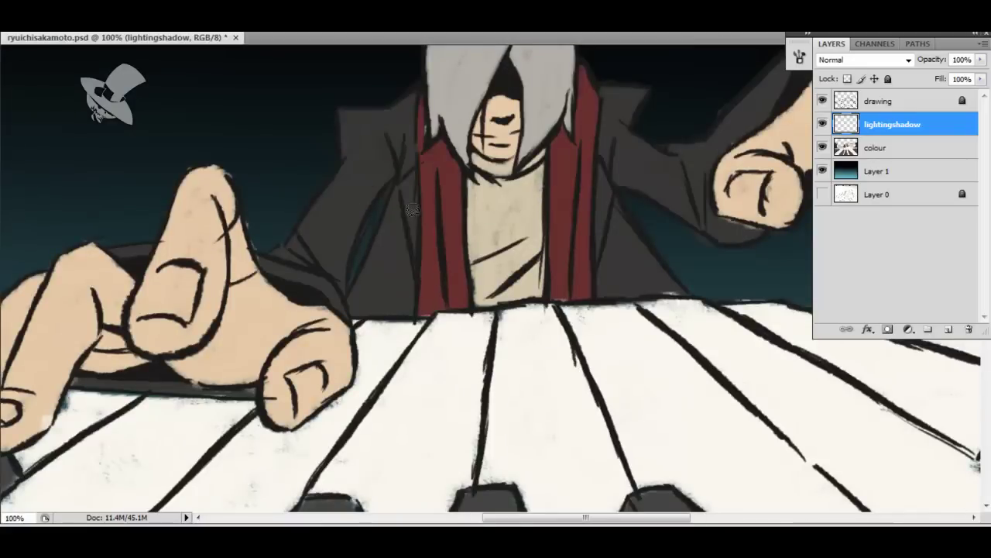
- On the lightingshadow layer, shade the coat in grey, including around the right fist
{"action": "left_click_drag", "start_coordinate": [379, 233], "coordinate": [387, 298]}
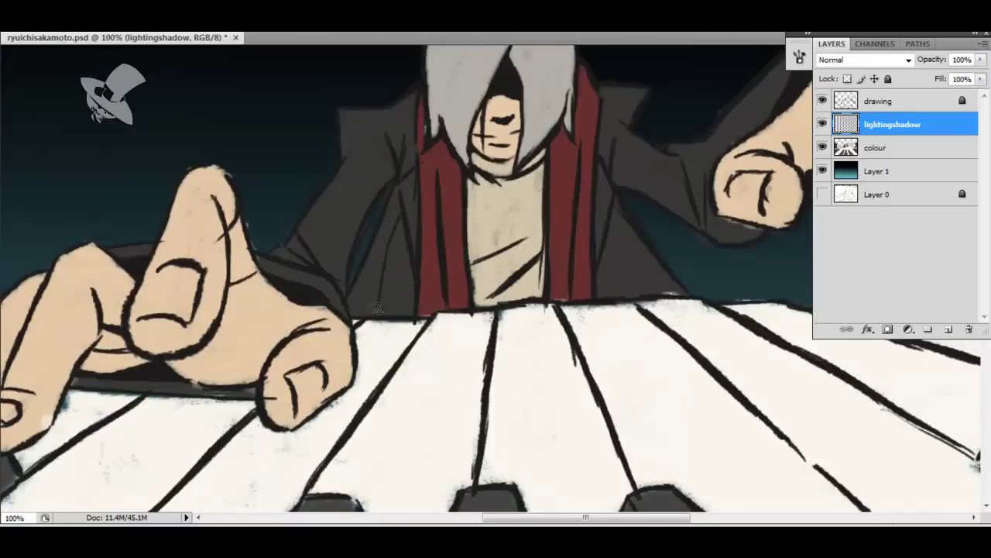
{"action": "key", "text": "ctrl+z"}
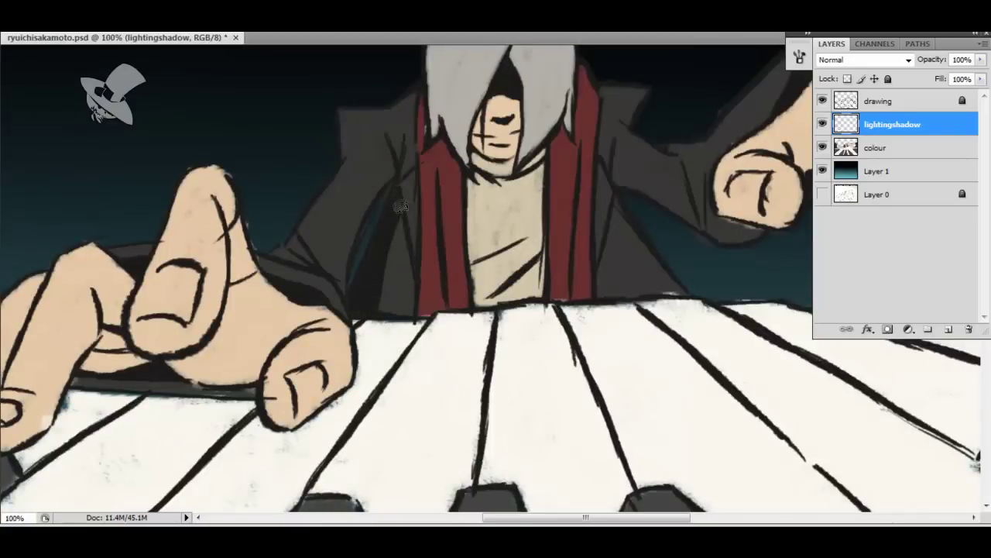
{"action": "left_click_drag", "start_coordinate": [344, 290], "coordinate": [345, 237]}
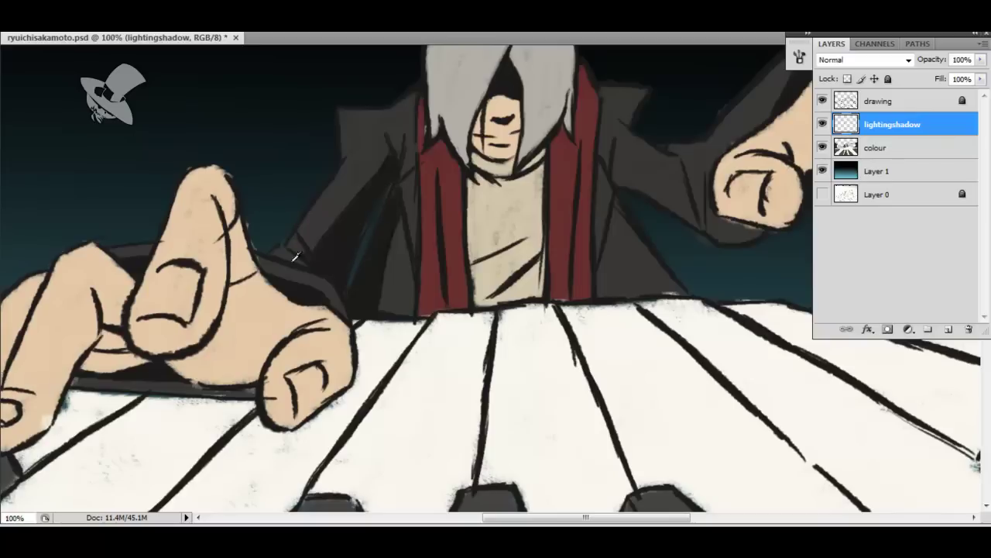
{"action": "left_click_drag", "start_coordinate": [392, 151], "coordinate": [353, 170]}
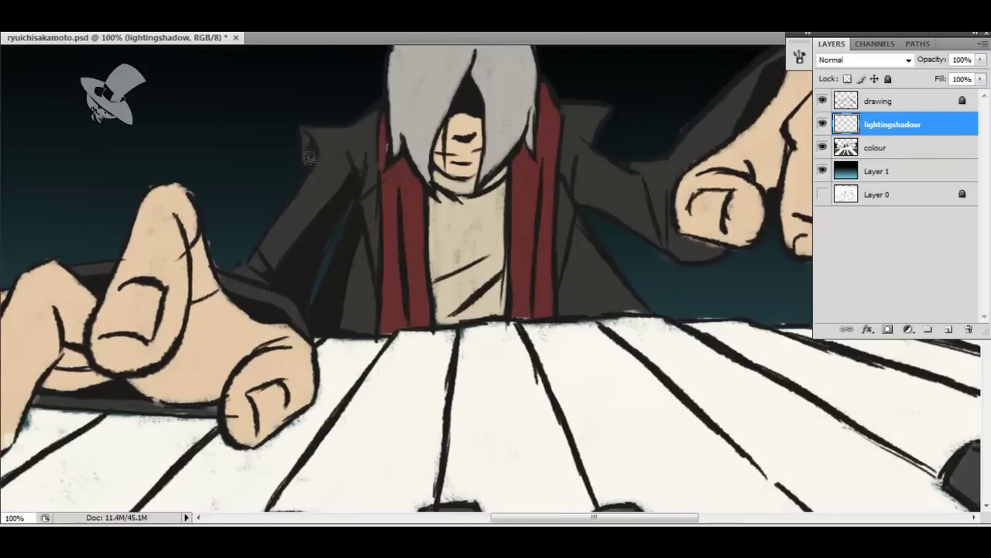
{"action": "left_click_drag", "start_coordinate": [328, 129], "coordinate": [266, 132]}
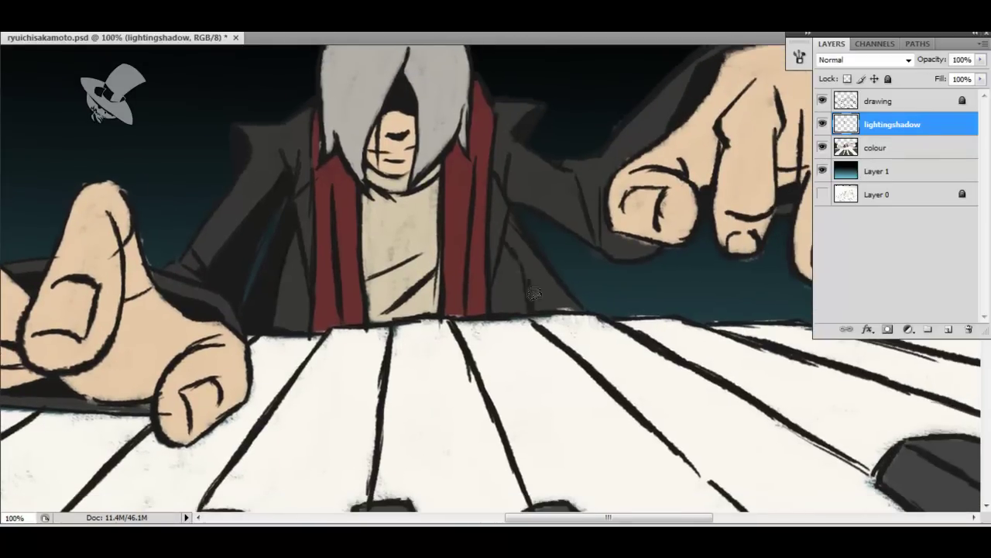
{"action": "left_click_drag", "start_coordinate": [535, 293], "coordinate": [562, 311]}
{"action": "left_click_drag", "start_coordinate": [505, 274], "coordinate": [481, 308]}
{"action": "mouse_move", "coordinate": [496, 197]}
{"action": "left_mouse_down"}
{"action": "mouse_move", "coordinate": [631, 293]}
{"action": "mouse_move", "coordinate": [568, 270]}
{"action": "left_mouse_up"}
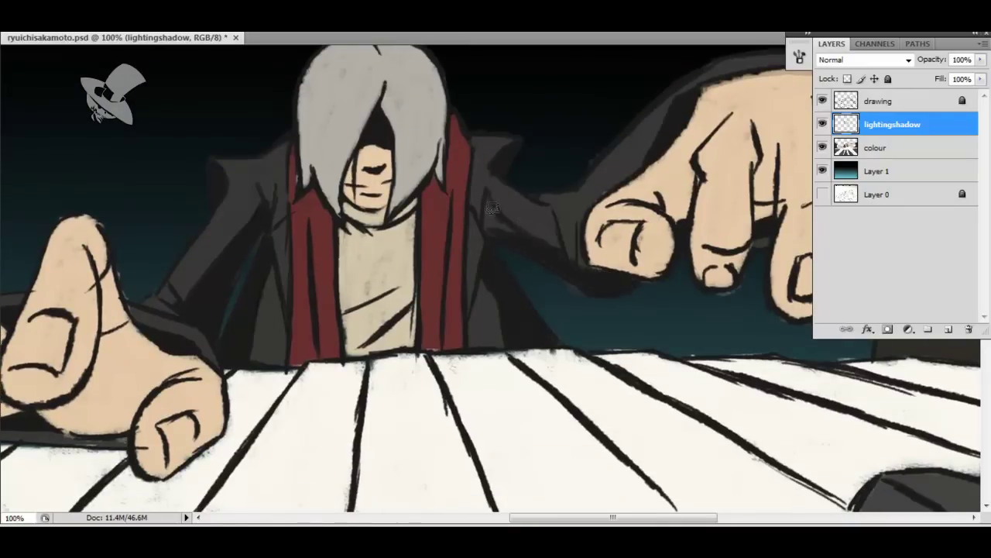
- Shade the shirt's right edge beside the coat
{"action": "left_click_drag", "start_coordinate": [644, 218], "coordinate": [672, 214]}
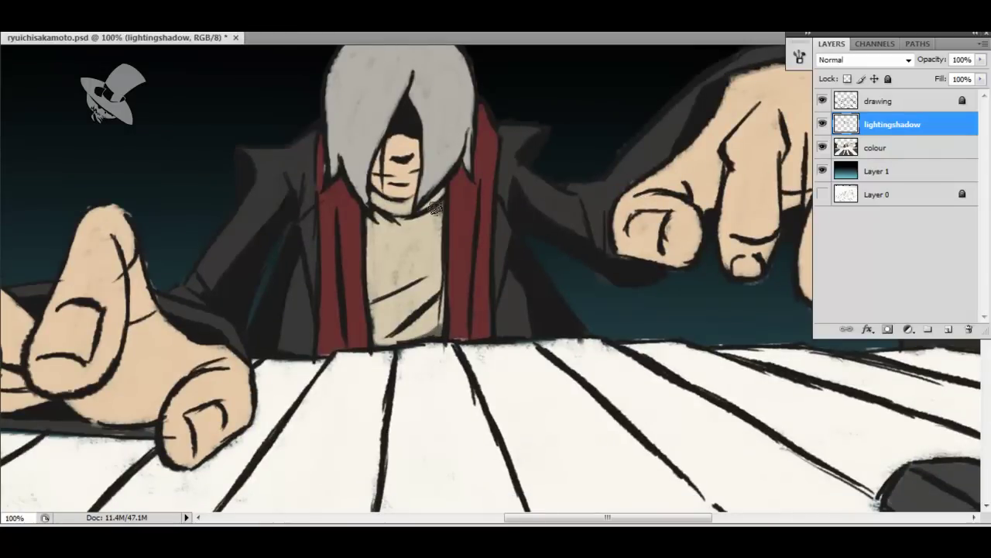
{"action": "left_click_drag", "start_coordinate": [452, 189], "coordinate": [438, 225]}
{"action": "left_click_drag", "start_coordinate": [448, 295], "coordinate": [439, 351]}
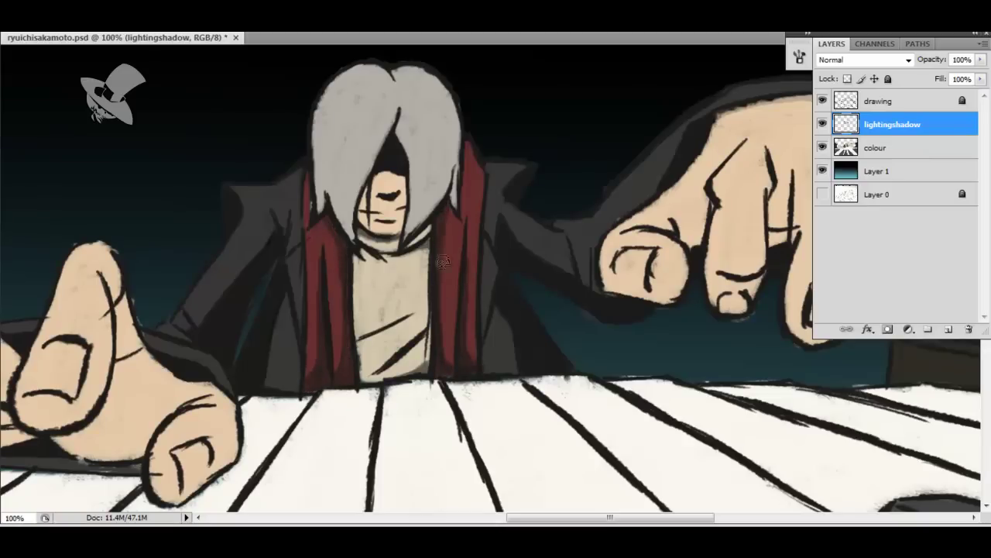
{"action": "mouse_move", "coordinate": [420, 279]}
{"action": "left_mouse_down"}
{"action": "mouse_move", "coordinate": [436, 258]}
{"action": "mouse_move", "coordinate": [375, 234]}
{"action": "left_mouse_up"}
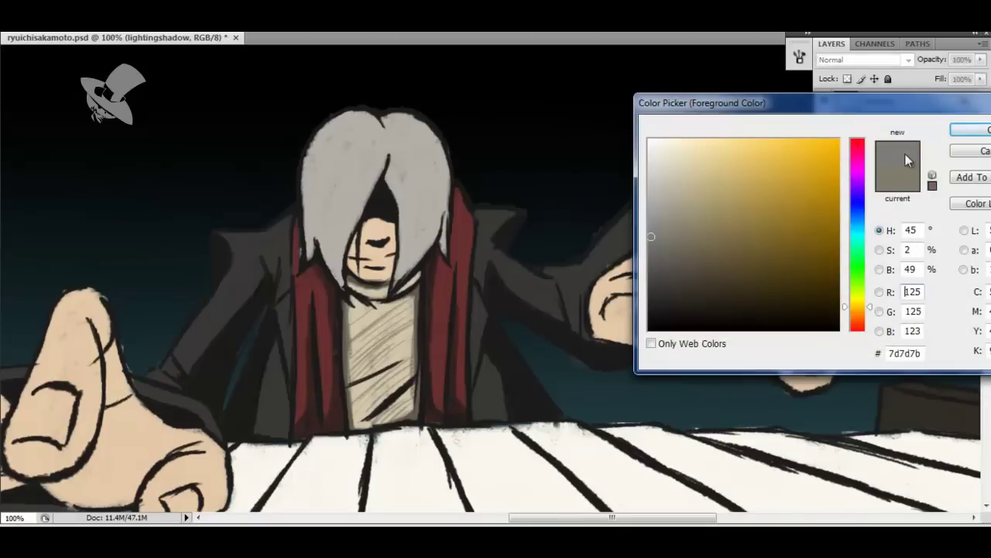
- Shade the hair's left side, the face under the fringe and the near hand's underside darker grey
{"action": "mouse_move", "coordinate": [346, 189]}
{"action": "left_mouse_down"}
{"action": "mouse_move", "coordinate": [323, 197]}
{"action": "mouse_move", "coordinate": [317, 184]}
{"action": "mouse_move", "coordinate": [411, 181]}
{"action": "mouse_move", "coordinate": [440, 233]}
{"action": "mouse_move", "coordinate": [429, 206]}
{"action": "mouse_move", "coordinate": [398, 195]}
{"action": "left_mouse_up"}
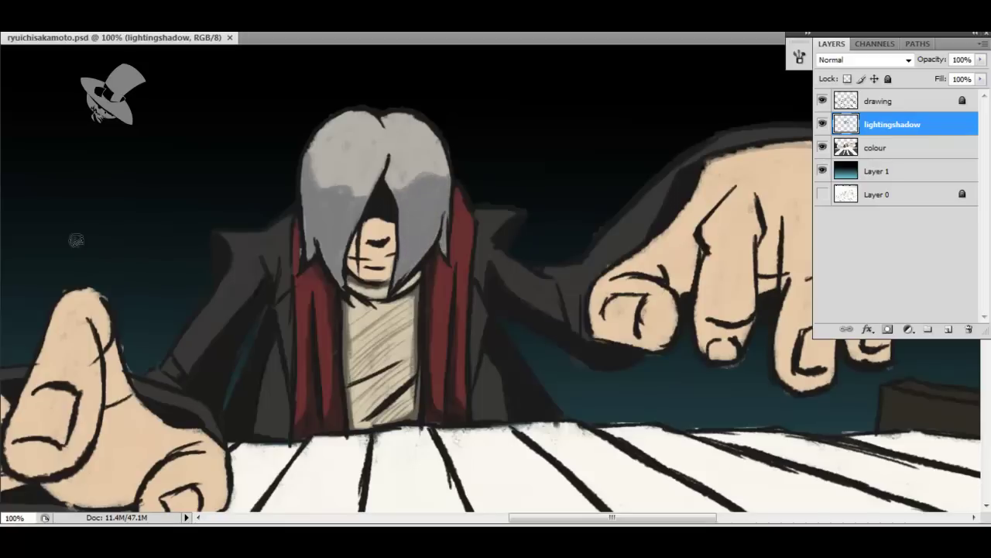
{"action": "key", "text": "Return"}
{"action": "key", "text": "Return"}
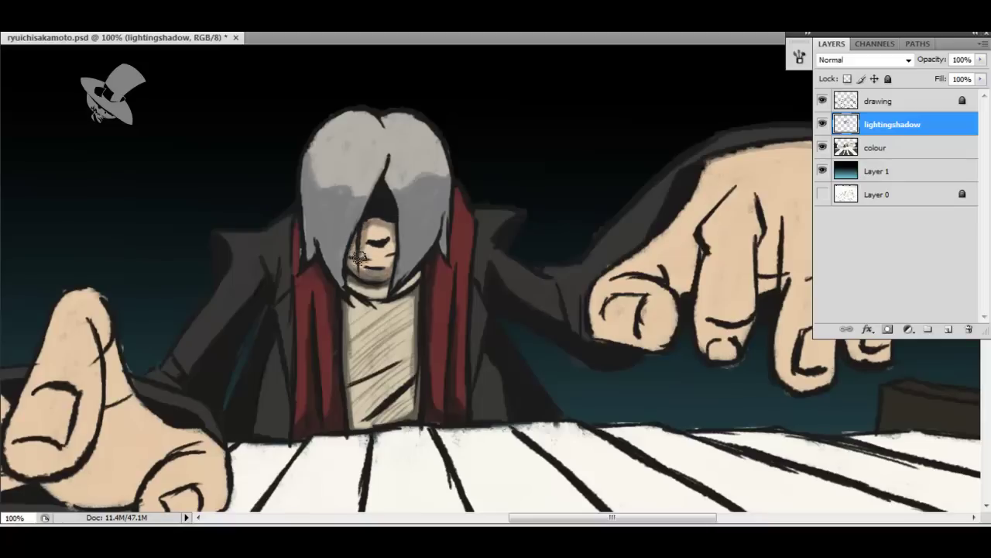
{"action": "left_click_drag", "start_coordinate": [371, 261], "coordinate": [356, 271]}
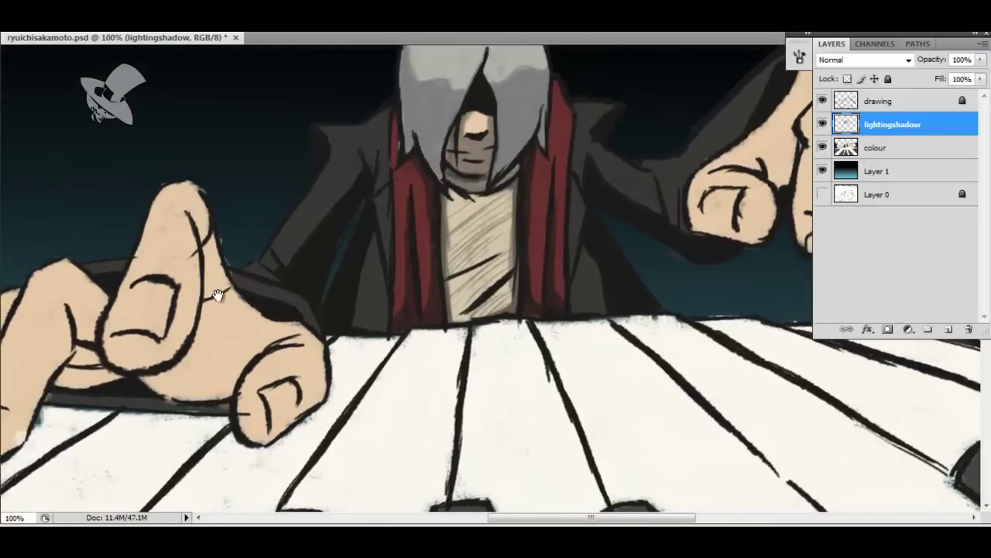
{"action": "left_click_drag", "start_coordinate": [217, 295], "coordinate": [333, 228]}
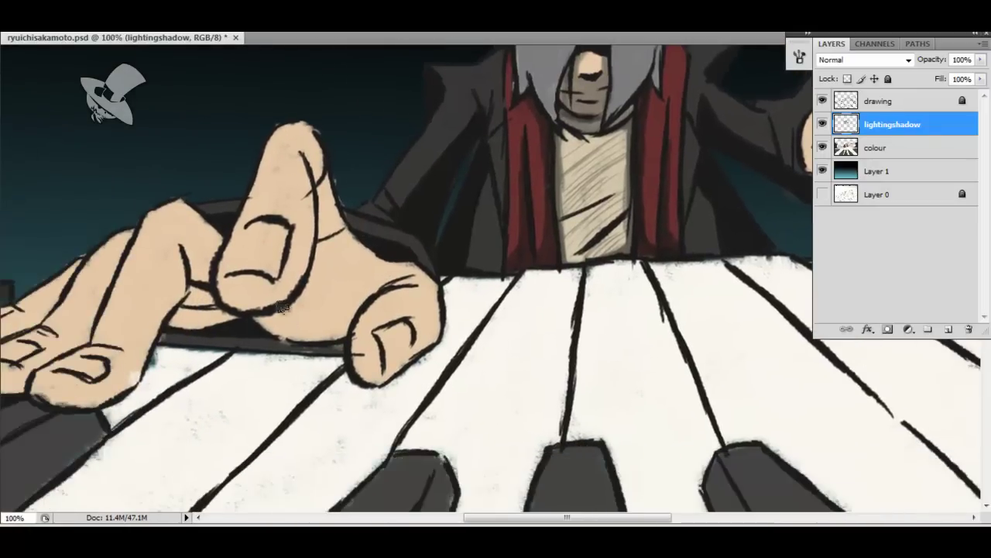
{"action": "left_click_drag", "start_coordinate": [264, 325], "coordinate": [354, 332]}
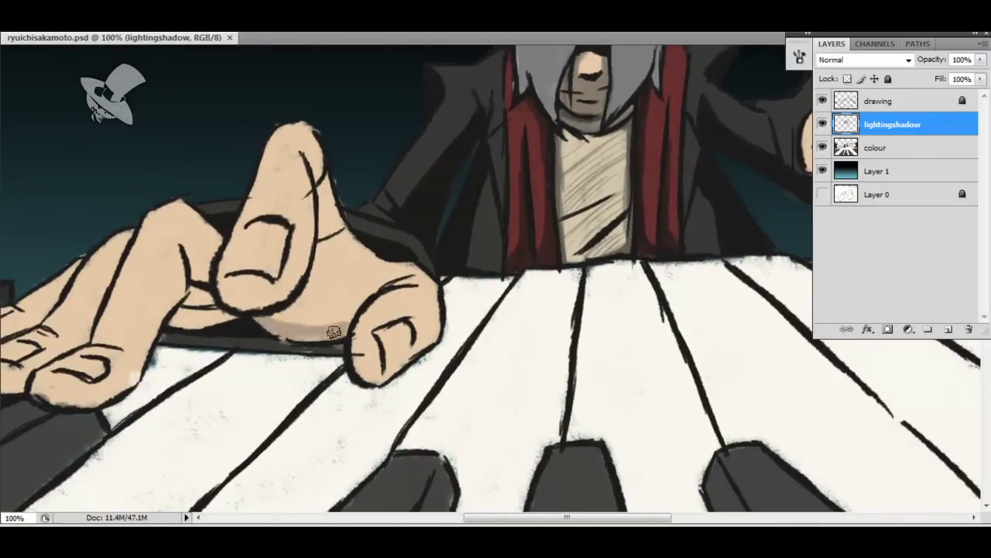
{"action": "mouse_move", "coordinate": [279, 319]}
{"action": "left_mouse_down"}
{"action": "mouse_move", "coordinate": [360, 282]}
{"action": "mouse_move", "coordinate": [279, 300]}
{"action": "left_mouse_up"}
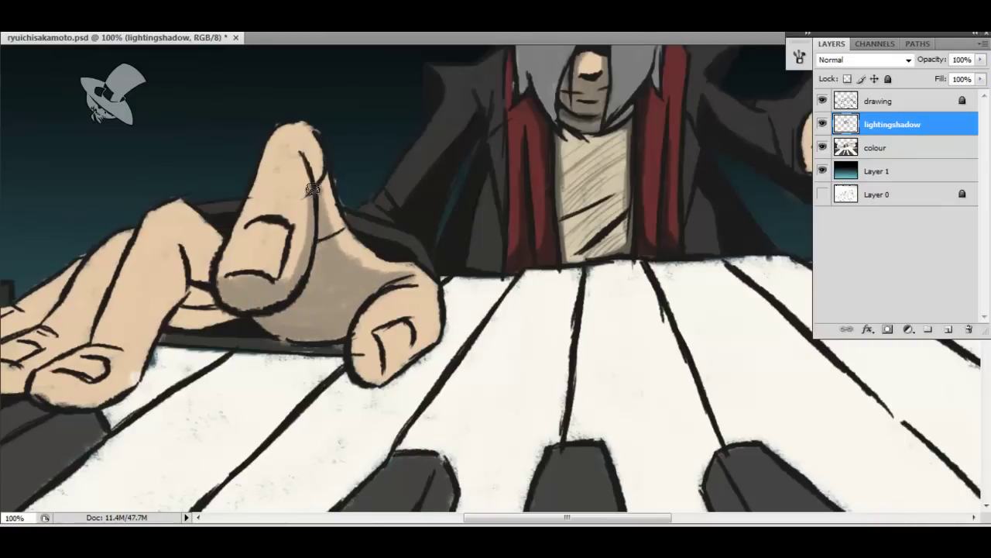
{"action": "key", "text": "ctrl+minus"}
{"action": "key", "text": "ctrl+minus"}
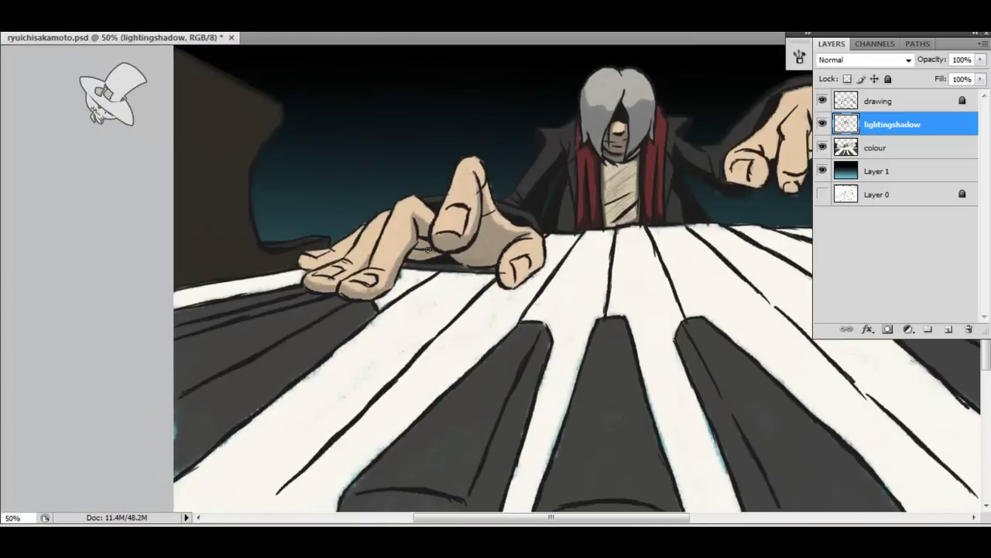
- Add a shadow along the far hand's finger and paint out grey smudges on the keys
{"action": "scroll", "coordinate": [494, 264], "scroll_direction": "right", "scroll_amount": 2}
{"action": "scroll", "coordinate": [425, 230], "scroll_direction": "right", "scroll_amount": 5}
{"action": "scroll", "coordinate": [425, 231], "scroll_direction": "up", "scroll_amount": 2}
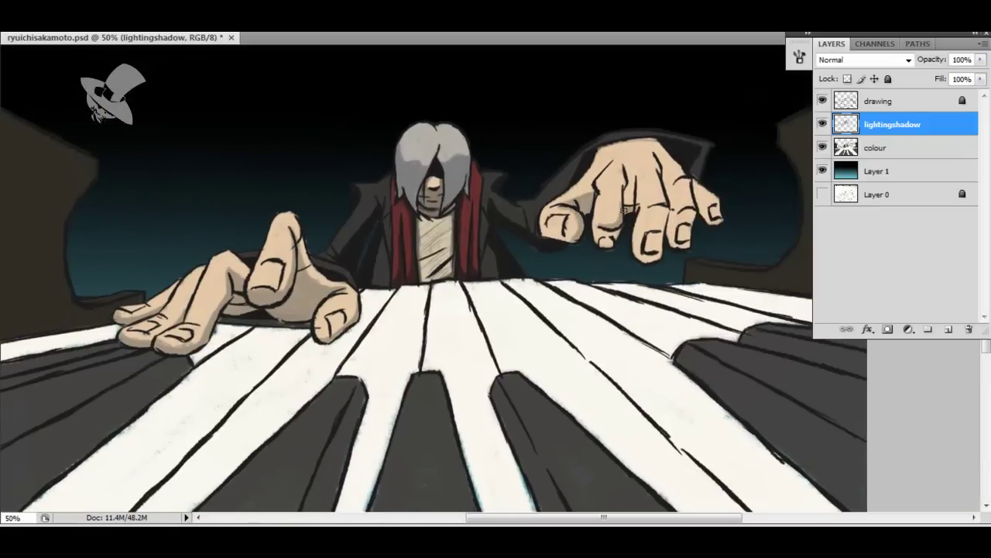
{"action": "mouse_move", "coordinate": [663, 171]}
{"action": "left_mouse_down"}
{"action": "mouse_move", "coordinate": [671, 244]}
{"action": "mouse_move", "coordinate": [664, 176]}
{"action": "left_mouse_up"}
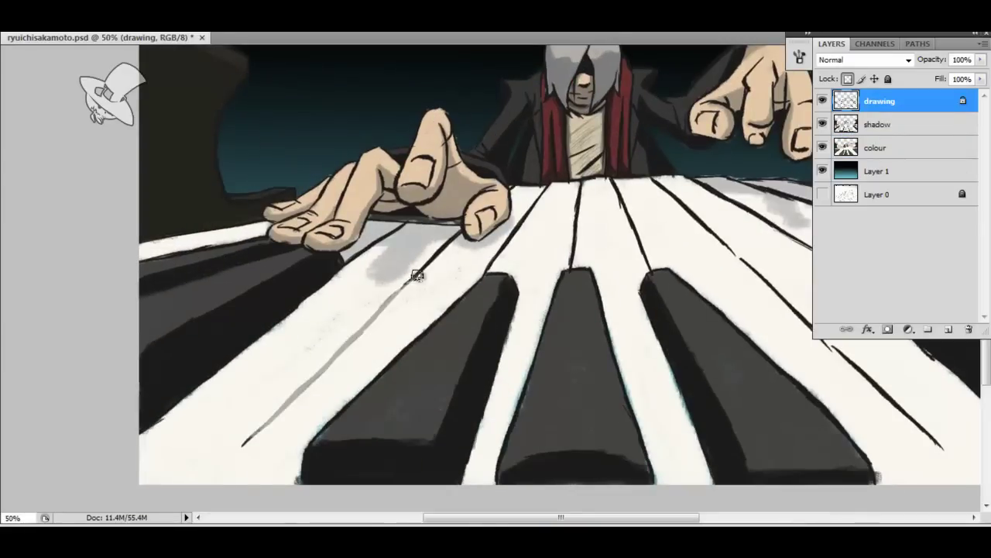
{"action": "left_click_drag", "start_coordinate": [417, 276], "coordinate": [369, 263]}
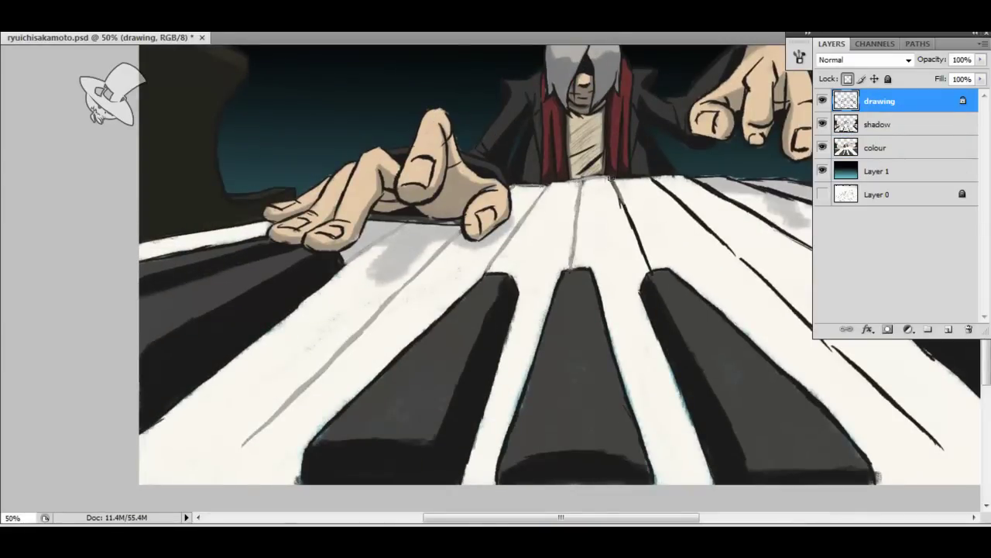
{"action": "left_click_drag", "start_coordinate": [655, 230], "coordinate": [524, 178]}
{"action": "left_click_drag", "start_coordinate": [721, 361], "coordinate": [600, 395]}
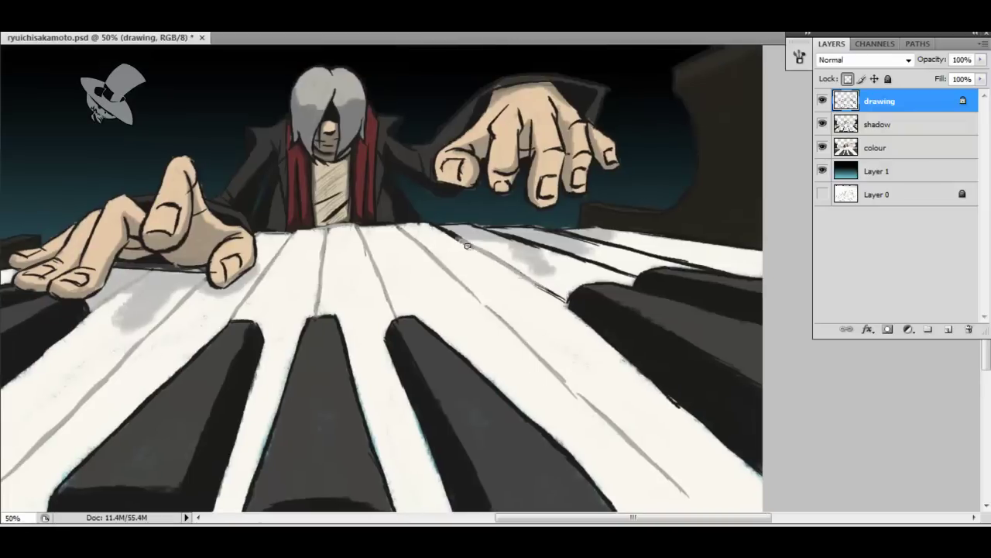
{"action": "left_click_drag", "start_coordinate": [436, 224], "coordinate": [601, 265]}
{"action": "mouse_move", "coordinate": [508, 240]}
{"action": "left_mouse_down"}
{"action": "mouse_move", "coordinate": [724, 273]}
{"action": "mouse_move", "coordinate": [604, 232]}
{"action": "left_mouse_up"}
{"action": "left_click_drag", "start_coordinate": [181, 311], "coordinate": [352, 295]}
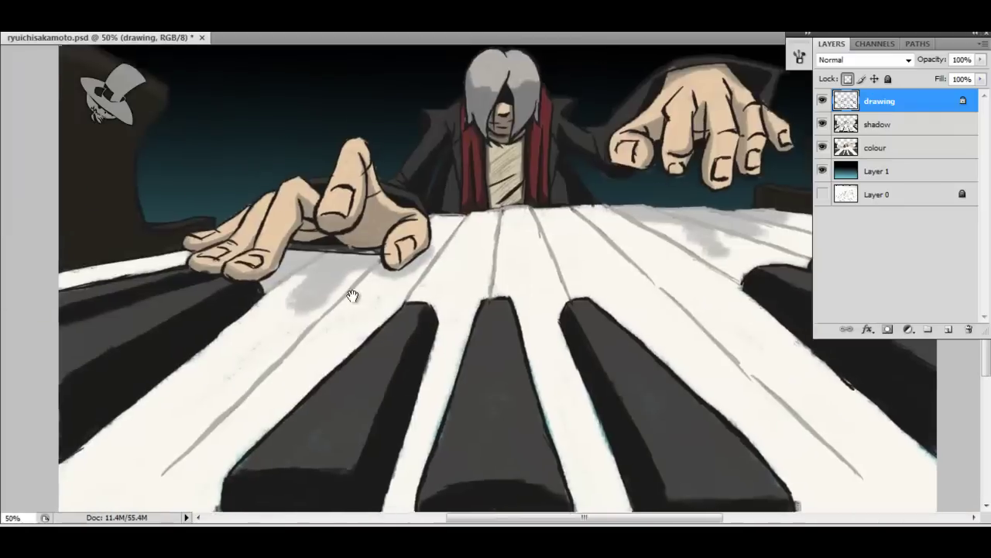
- Darken strands of the hair on the shadow layer and add a new 2ndlight layer
{"action": "key", "text": "ctrl+minus"}
{"action": "key", "text": "ctrl+minus"}
{"action": "key", "text": "ctrl+plus"}
{"action": "key", "text": "ctrl+plus"}
{"action": "key", "text": "ctrl+plus"}
{"action": "key", "text": "alt+bracketleft"}
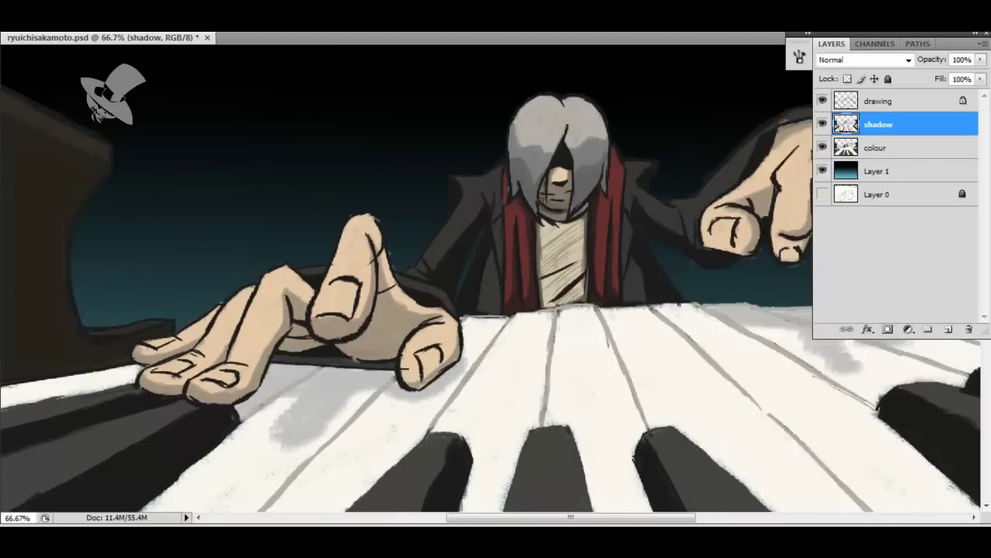
{"action": "key", "text": "ctrl+minus"}
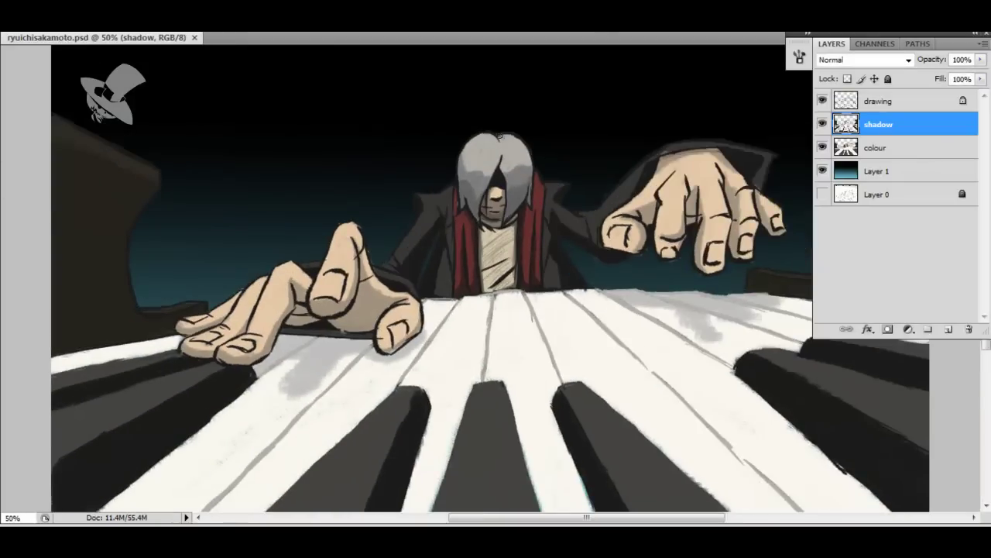
{"action": "key", "text": "ctrl+plus"}
{"action": "key", "text": "ctrl+plus"}
{"action": "left_click_drag", "start_coordinate": [519, 139], "coordinate": [517, 190]}
{"action": "left_click_drag", "start_coordinate": [515, 139], "coordinate": [519, 194]}
{"action": "key", "text": "ctrl+minus"}
{"action": "key", "text": "ctrl+minus"}
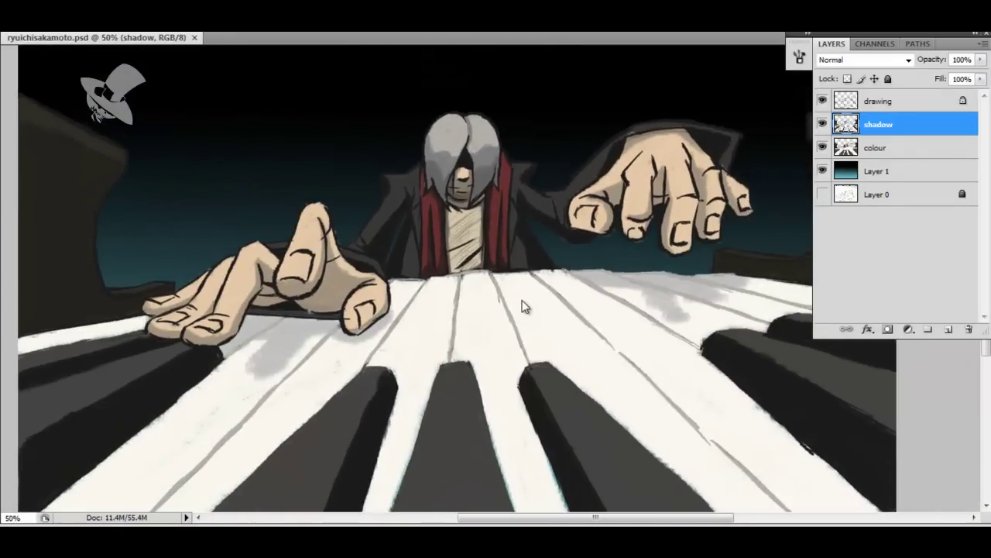
{"action": "key", "text": "ctrl+plus"}
{"action": "key", "text": "ctrl+plus"}
{"action": "key", "text": "ctrl+plus"}
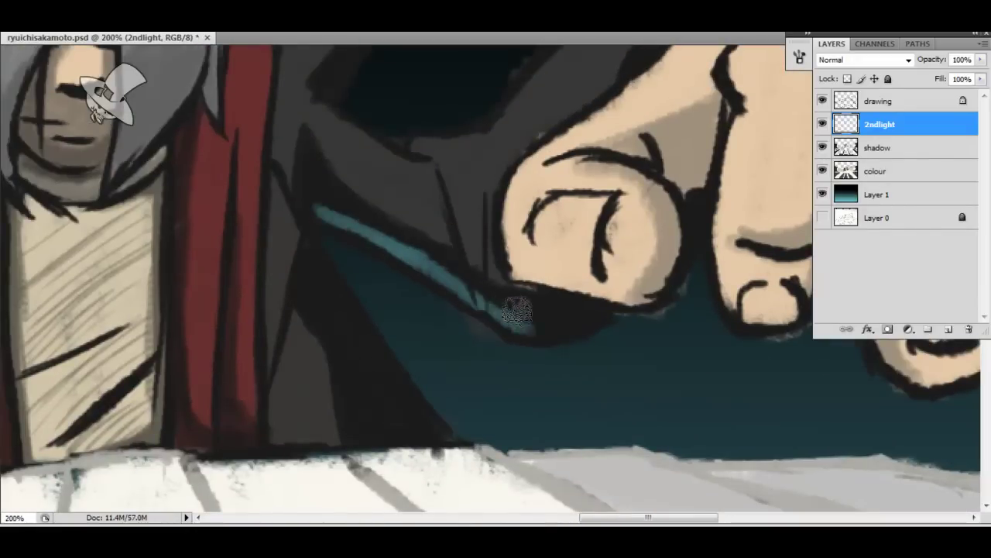
- Paint teal rim light under the fist and along the coat sleeve edges
{"action": "left_click_drag", "start_coordinate": [517, 311], "coordinate": [600, 314]}
{"action": "left_click_drag", "start_coordinate": [469, 293], "coordinate": [321, 209]}
{"action": "left_click_drag", "start_coordinate": [310, 260], "coordinate": [437, 433]}
{"action": "left_click_drag", "start_coordinate": [325, 303], "coordinate": [359, 356]}
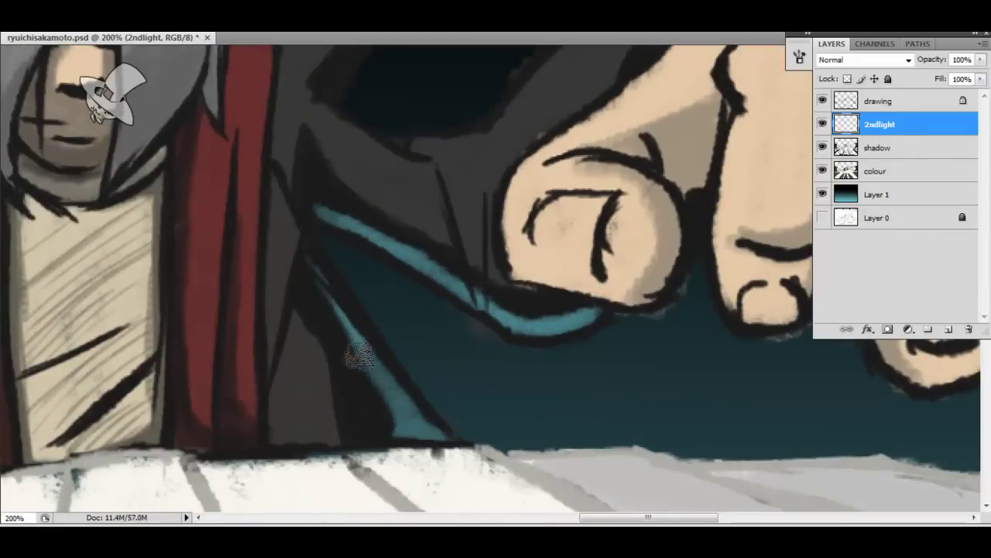
{"action": "scroll", "coordinate": [358, 356], "scroll_direction": "down", "scroll_amount": 3}
{"action": "key", "text": "ctrl+minus"}
{"action": "mouse_move", "coordinate": [185, 253]}
{"action": "left_mouse_down"}
{"action": "mouse_move", "coordinate": [163, 326]}
{"action": "mouse_move", "coordinate": [465, 309]}
{"action": "left_mouse_up"}
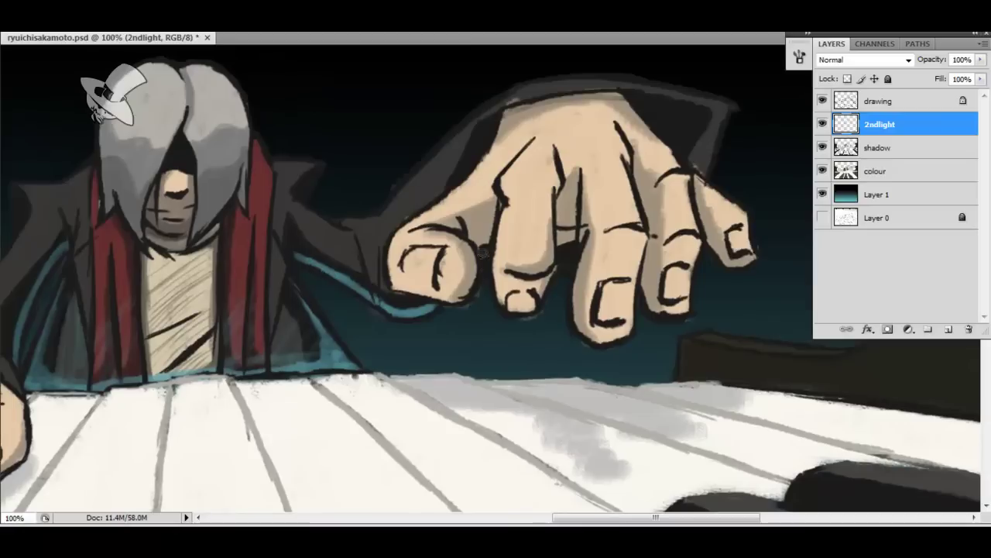
- Add teal light along the hand's underside, between the fingers and under the chin
{"action": "mouse_move", "coordinate": [411, 286]}
{"action": "left_mouse_down"}
{"action": "mouse_move", "coordinate": [477, 280]}
{"action": "mouse_move", "coordinate": [500, 306]}
{"action": "mouse_move", "coordinate": [487, 248]}
{"action": "left_mouse_up"}
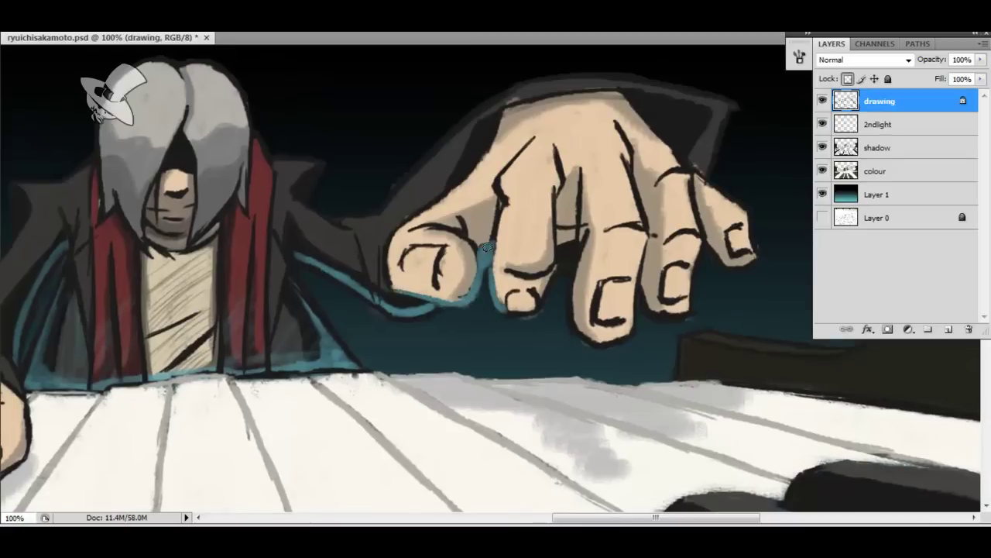
{"action": "left_click_drag", "start_coordinate": [562, 252], "coordinate": [569, 267]}
{"action": "key", "text": "alt+bracketleft"}
{"action": "key", "text": "alt+bracketleft"}
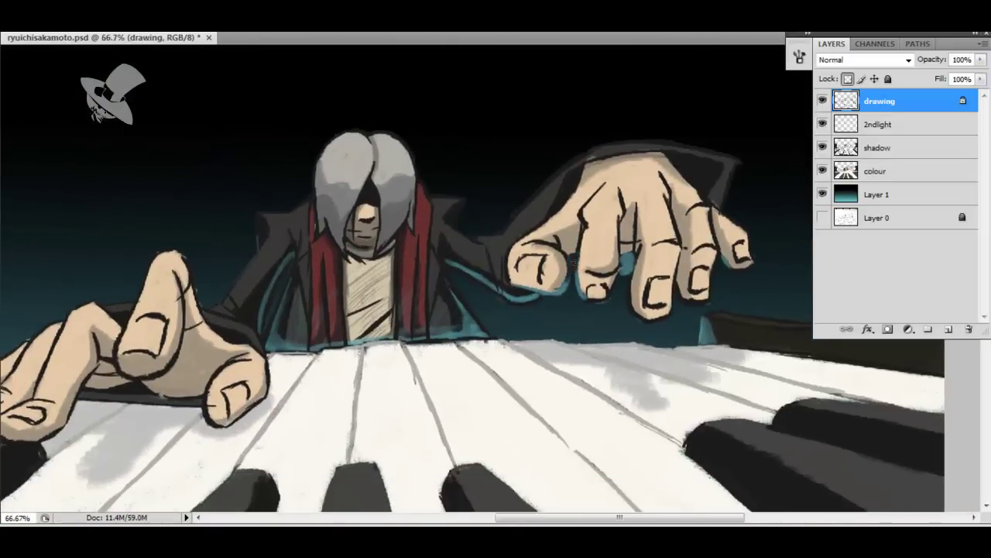
{"action": "key", "text": "alt+bracketleft"}
{"action": "key", "text": "alt+bracketleft"}
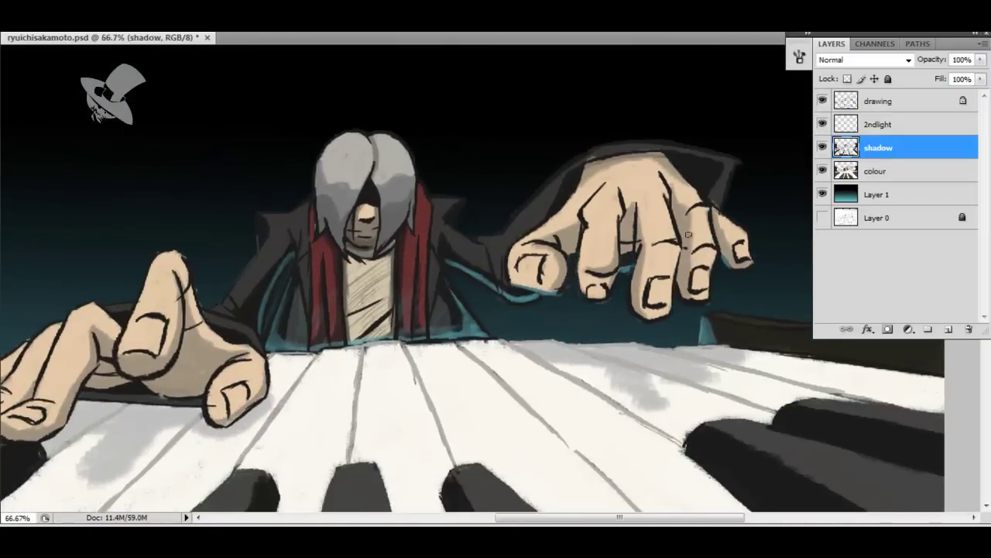
{"action": "left_click", "coordinate": [879, 122]}
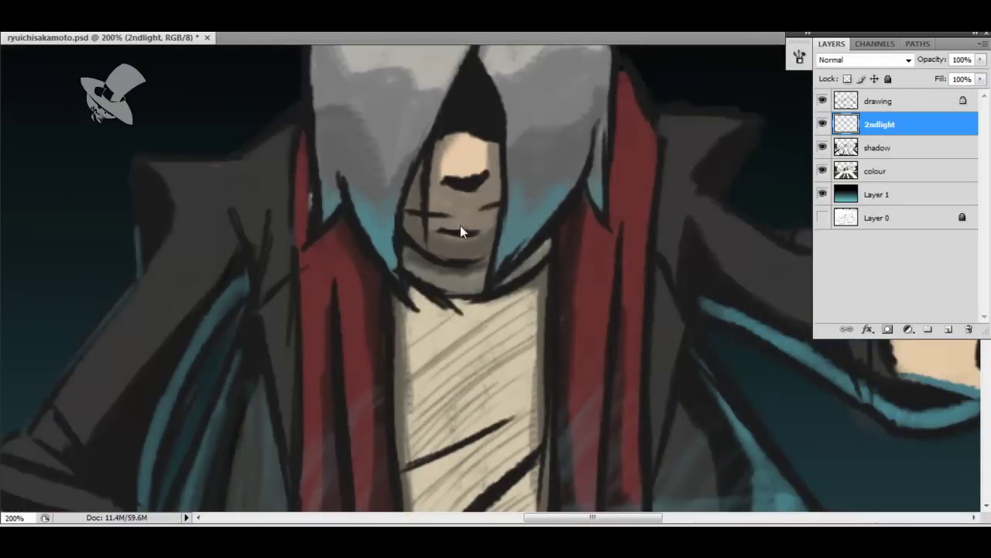
{"action": "left_click_drag", "start_coordinate": [489, 249], "coordinate": [422, 242]}
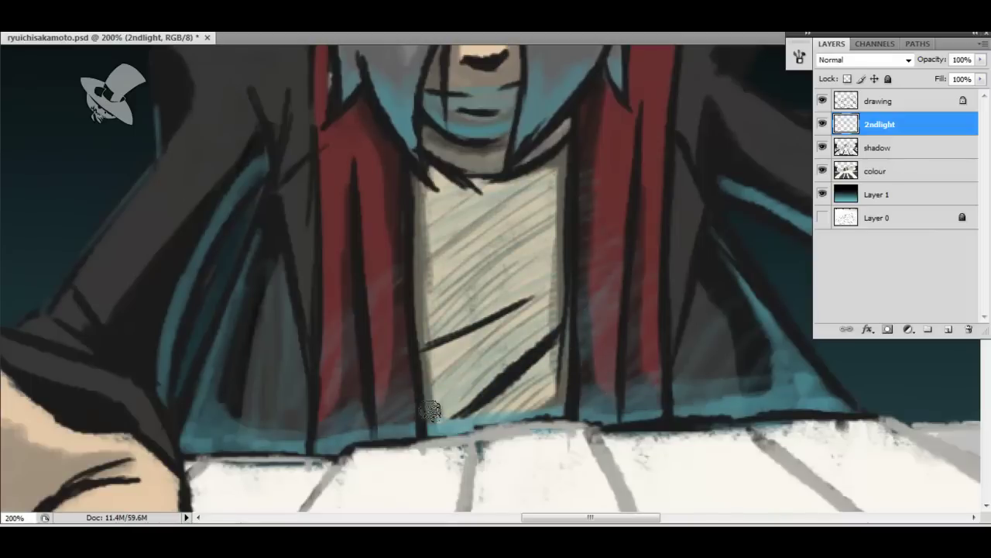
{"action": "key", "text": "ctrl+plus"}
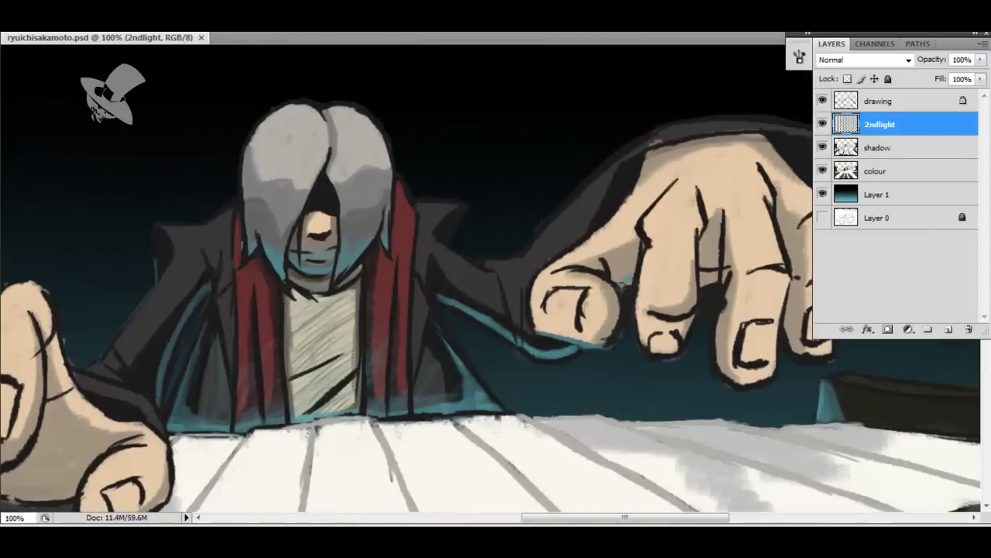
{"action": "key", "text": "ctrl+minus"}
{"action": "key", "text": "ctrl+minus"}
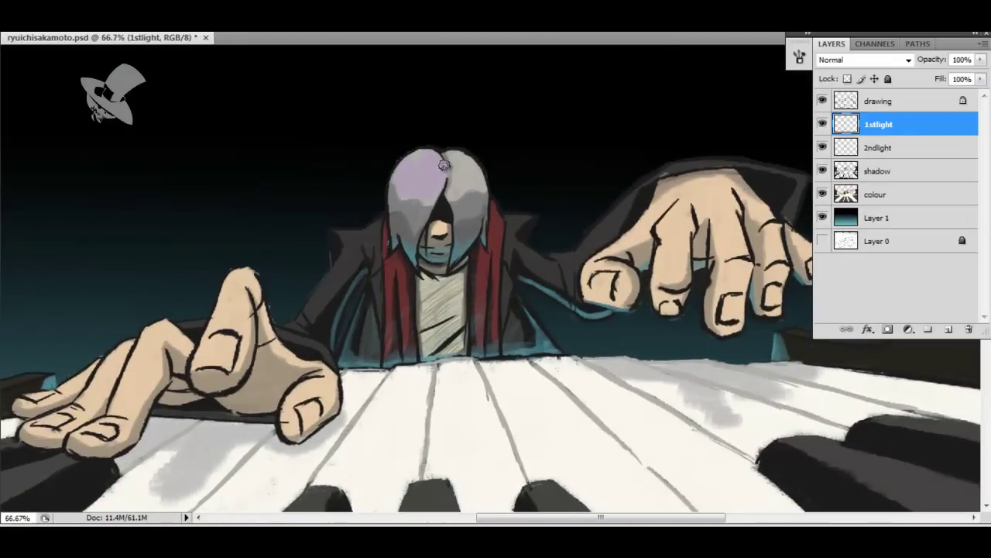
- Move the 1stlight layer below shadow and tint the left hand's fingers and thumb light purple
{"action": "left_click", "coordinate": [880, 155]}
{"action": "key", "text": "ctrl+bracketleft"}
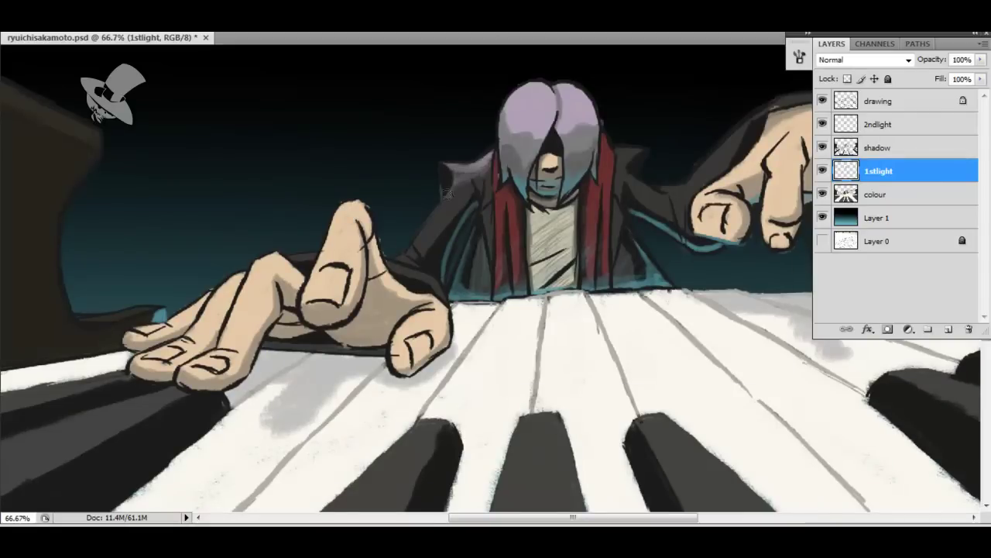
{"action": "left_click_drag", "start_coordinate": [446, 192], "coordinate": [449, 201]}
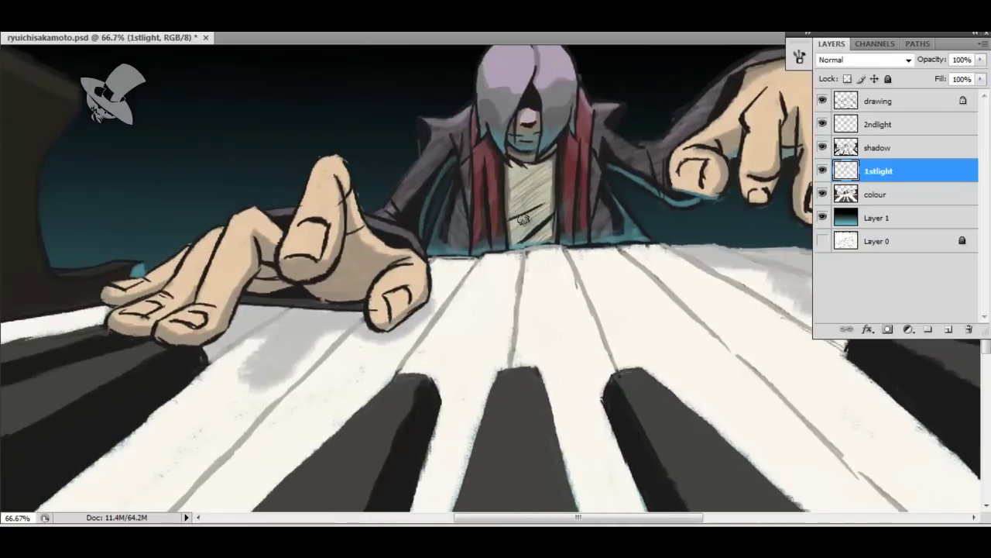
{"action": "left_click_drag", "start_coordinate": [143, 282], "coordinate": [172, 335]}
{"action": "mouse_move", "coordinate": [225, 248]}
{"action": "left_mouse_down"}
{"action": "mouse_move", "coordinate": [286, 220]}
{"action": "mouse_move", "coordinate": [337, 232]}
{"action": "mouse_move", "coordinate": [340, 163]}
{"action": "mouse_move", "coordinate": [350, 199]}
{"action": "left_mouse_up"}
{"action": "mouse_move", "coordinate": [396, 252]}
{"action": "left_mouse_down"}
{"action": "mouse_move", "coordinate": [418, 294]}
{"action": "mouse_move", "coordinate": [382, 310]}
{"action": "left_mouse_up"}
{"action": "left_click_drag", "start_coordinate": [261, 233], "coordinate": [309, 297]}
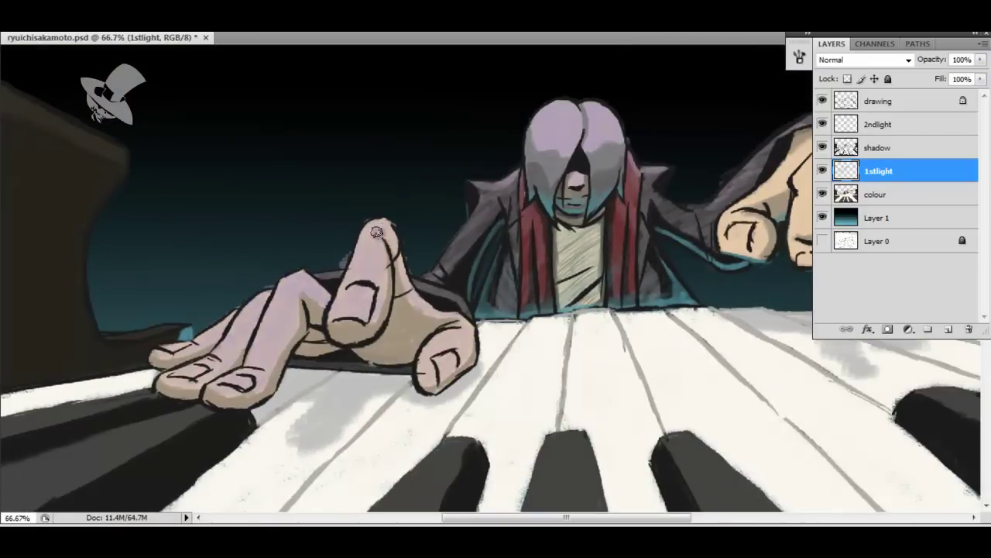
- Tint the pianist's right hand and its fingers light purple
{"action": "left_click_drag", "start_coordinate": [380, 261], "coordinate": [109, 276]}
{"action": "mouse_move", "coordinate": [464, 268]}
{"action": "left_mouse_down"}
{"action": "mouse_move", "coordinate": [511, 197]}
{"action": "mouse_move", "coordinate": [573, 148]}
{"action": "left_mouse_up"}
{"action": "mouse_move", "coordinate": [542, 271]}
{"action": "left_mouse_down"}
{"action": "mouse_move", "coordinate": [558, 164]}
{"action": "mouse_move", "coordinate": [597, 299]}
{"action": "left_mouse_up"}
{"action": "left_click_drag", "start_coordinate": [589, 229], "coordinate": [592, 291]}
{"action": "mouse_move", "coordinate": [616, 159]}
{"action": "left_mouse_down"}
{"action": "mouse_move", "coordinate": [643, 203]}
{"action": "mouse_move", "coordinate": [632, 246]}
{"action": "mouse_move", "coordinate": [665, 209]}
{"action": "left_mouse_up"}
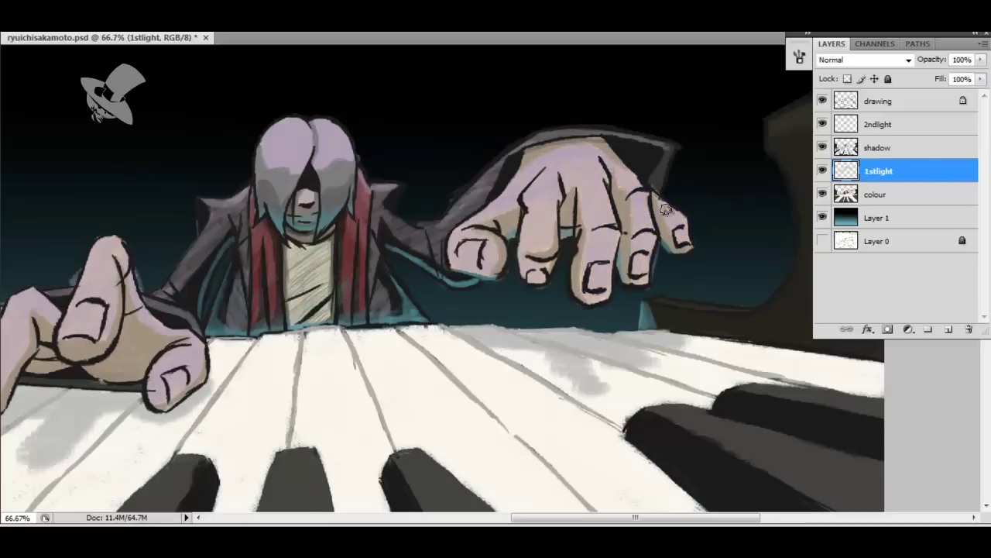
{"action": "key", "text": "ctrl+minus"}
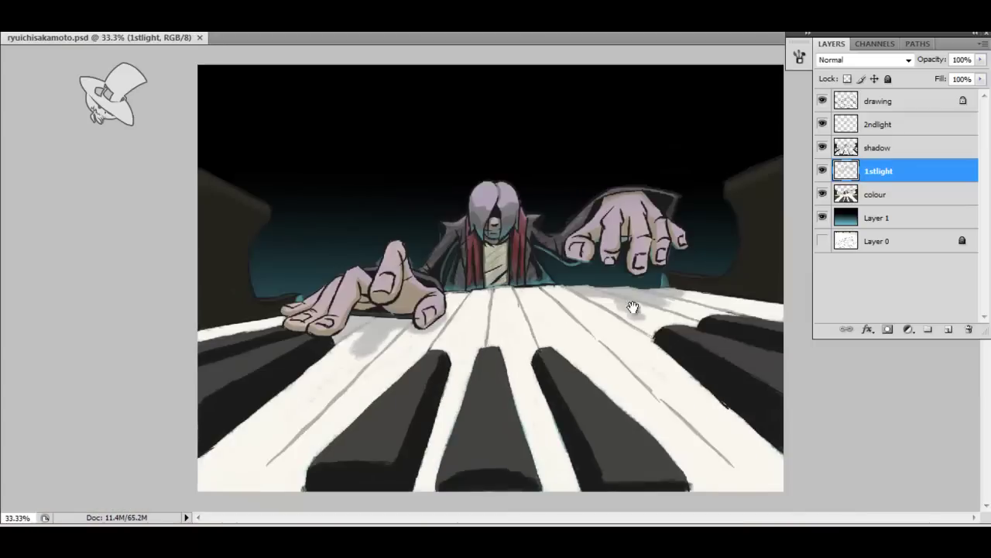
{"action": "key", "text": "ctrl+plus"}
{"action": "left_click_drag", "start_coordinate": [465, 310], "coordinate": [538, 279]}
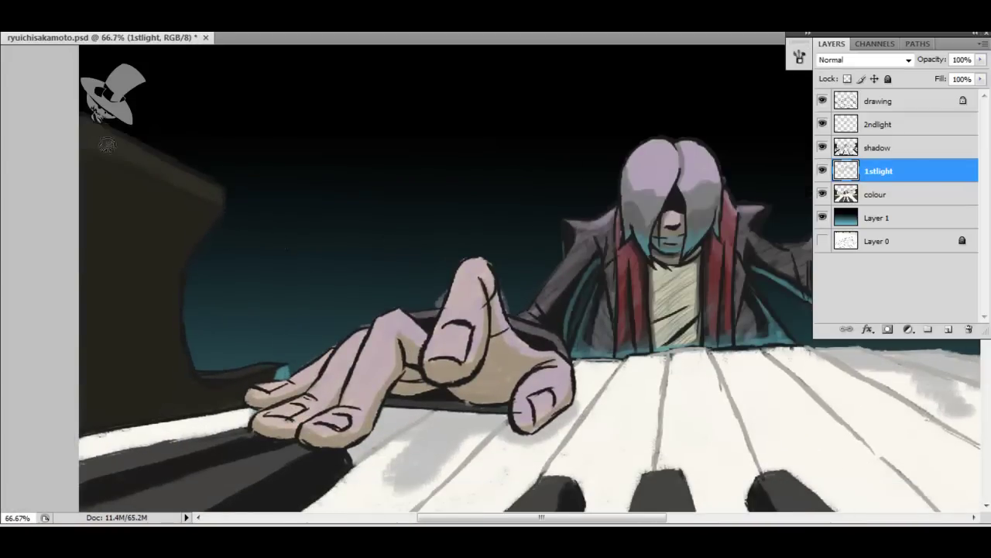
{"action": "left_click", "coordinate": [899, 101]}
- Paint light strokes along the piano's edges on the 1stlight layer, mirroring the canvas to check
{"action": "left_click_drag", "start_coordinate": [199, 348], "coordinate": [287, 373]}
{"action": "key", "text": "ctrl+shift+h"}
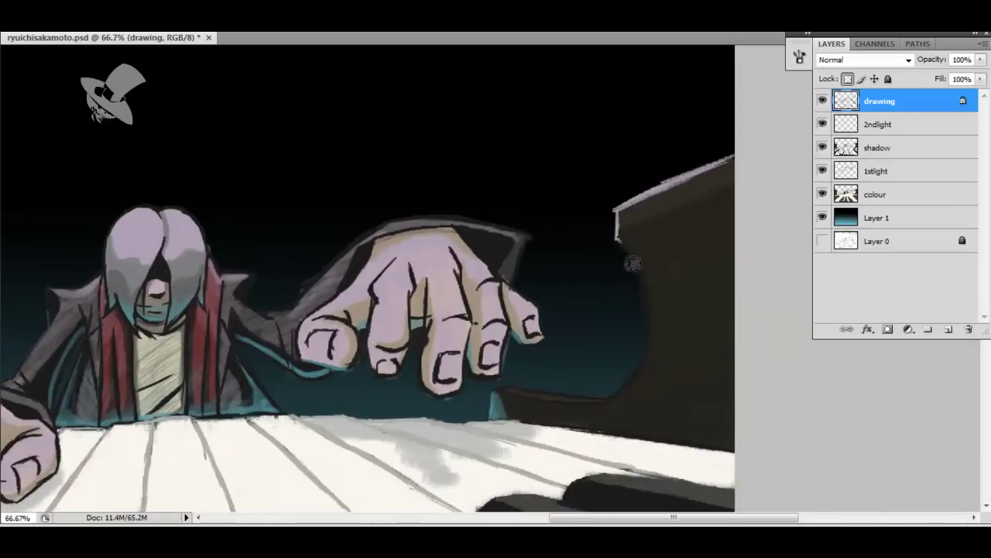
{"action": "left_click", "coordinate": [879, 170]}
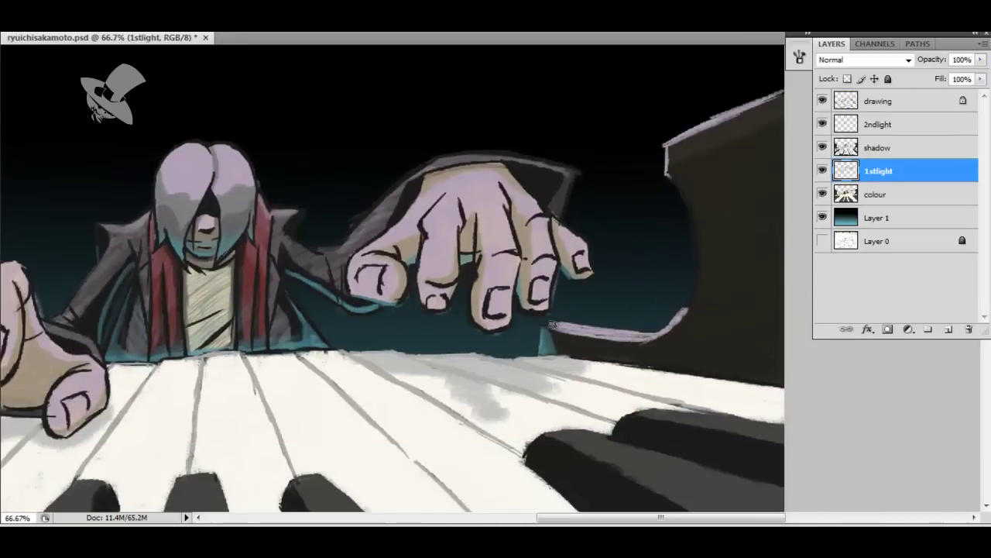
{"action": "left_click", "coordinate": [877, 100]}
{"action": "left_click", "coordinate": [897, 172]}
{"action": "left_click_drag", "start_coordinate": [551, 325], "coordinate": [636, 337]}
{"action": "key", "text": "ctrl+shift+h"}
{"action": "left_click_drag", "start_coordinate": [302, 318], "coordinate": [230, 329]}
- On the drawing layer, switch to light lavender and trace the left hand's finger edge
{"action": "left_click", "coordinate": [879, 100]}
{"action": "key", "text": "ctrl+shift+h"}
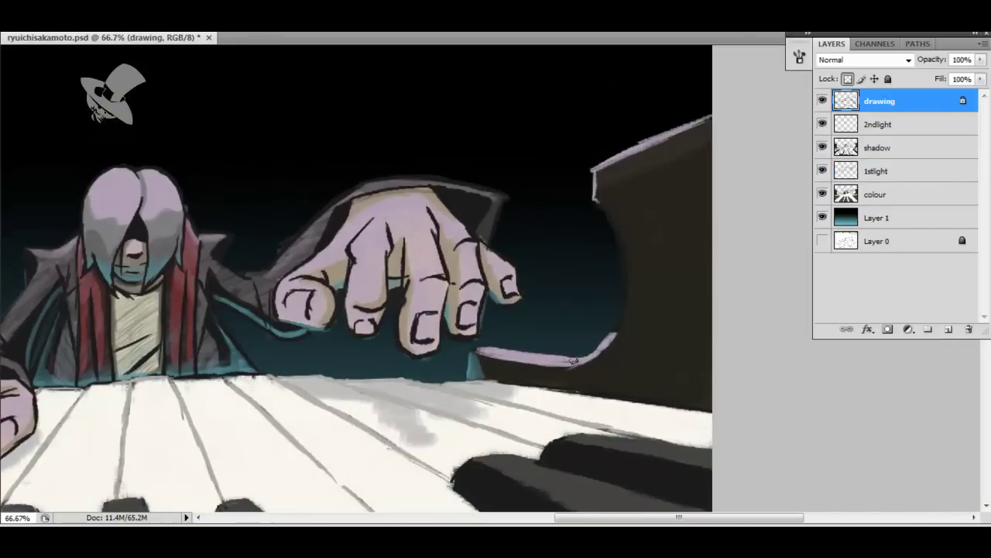
{"action": "left_click", "coordinate": [877, 171]}
{"action": "left_click", "coordinate": [876, 147]}
{"action": "left_click", "coordinate": [868, 102]}
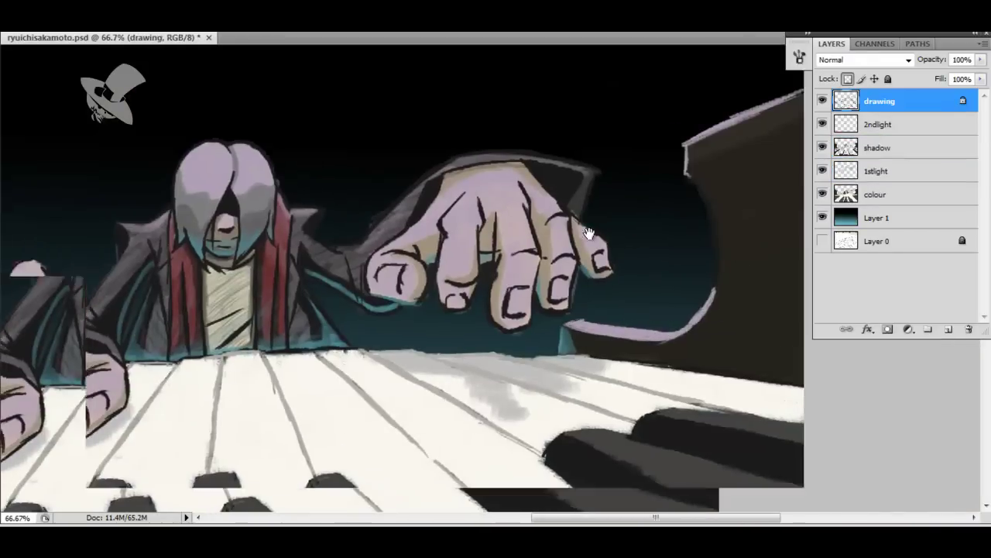
{"action": "key", "text": "ctrl+shift+h"}
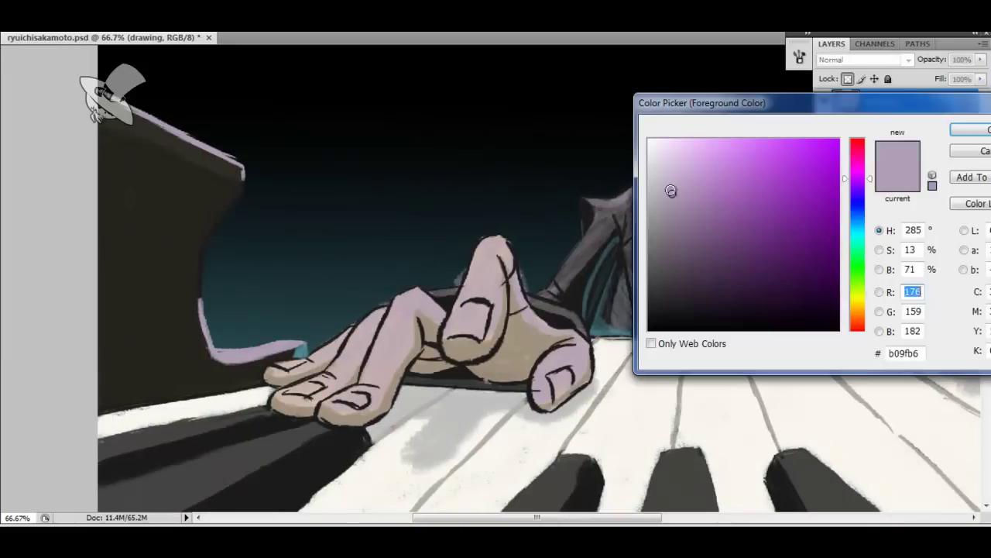
{"action": "mouse_move", "coordinate": [488, 242]}
{"action": "left_mouse_down"}
{"action": "mouse_move", "coordinate": [340, 230]}
{"action": "mouse_move", "coordinate": [304, 351]}
{"action": "left_mouse_up"}
{"action": "left_click_drag", "start_coordinate": [256, 287], "coordinate": [194, 348]}
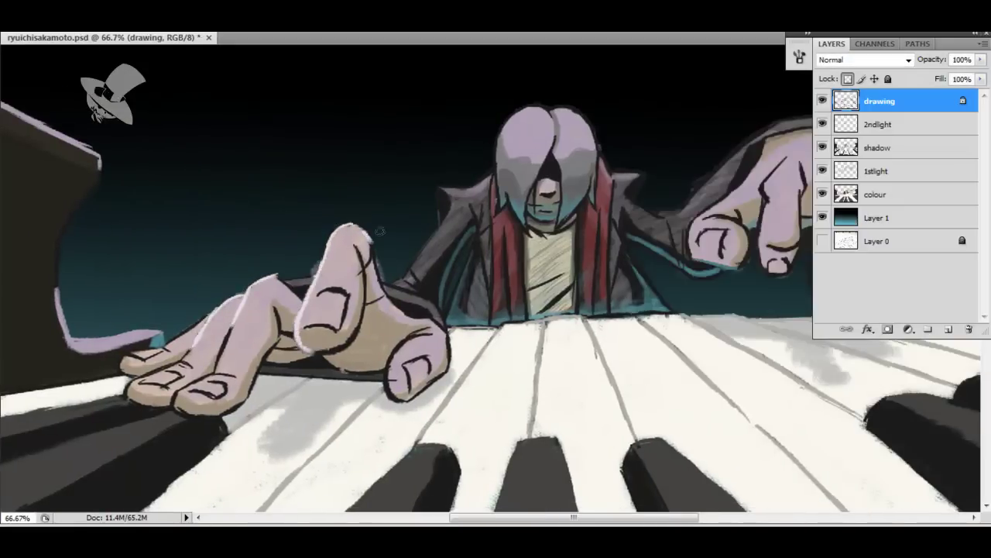
{"action": "key", "text": "F5"}
{"action": "key", "text": "F5"}
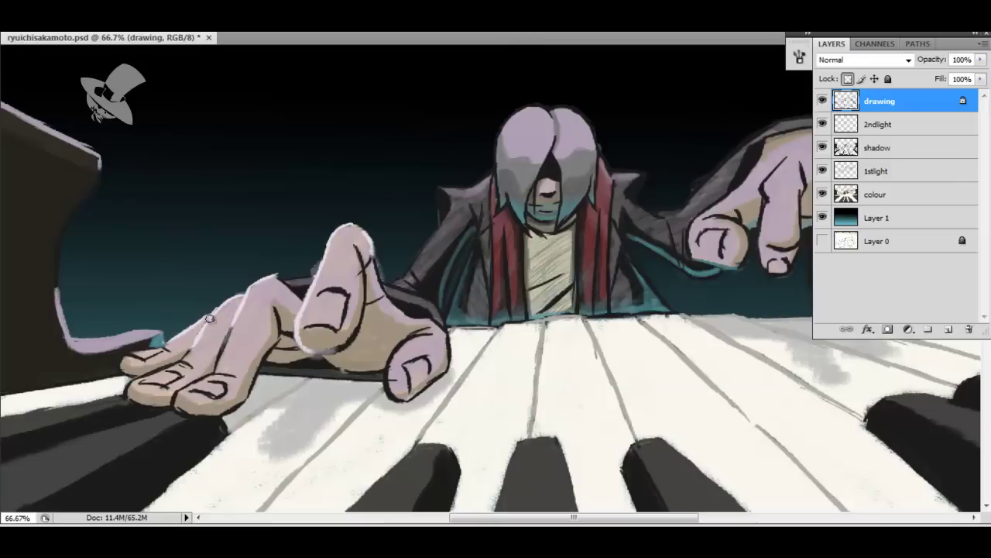
{"action": "scroll", "coordinate": [280, 281], "scroll_direction": "right", "scroll_amount": 2}
- Trace light lavender outlines along the hair top, right collar, right hand and sleeve
{"action": "left_click_drag", "start_coordinate": [452, 190], "coordinate": [614, 188]}
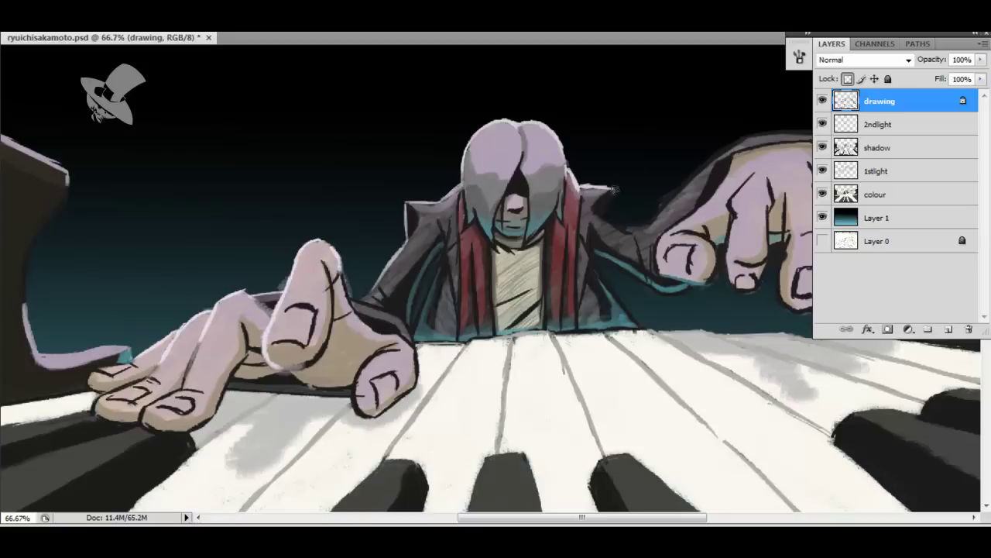
{"action": "left_click_drag", "start_coordinate": [635, 223], "coordinate": [538, 250]}
{"action": "left_click_drag", "start_coordinate": [588, 205], "coordinate": [786, 166]}
{"action": "left_click_drag", "start_coordinate": [658, 167], "coordinate": [504, 260]}
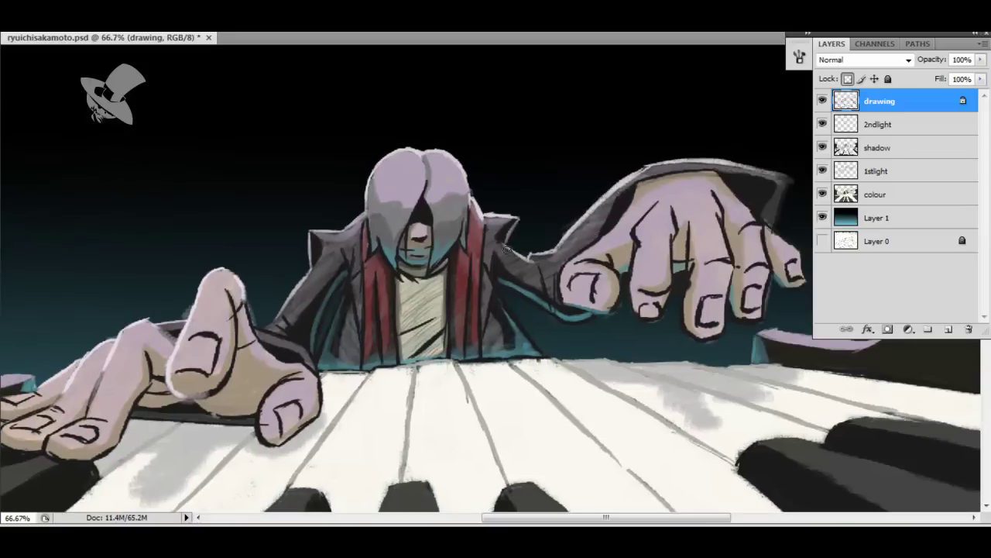
{"action": "left_click_drag", "start_coordinate": [271, 333], "coordinate": [310, 364]}
{"action": "scroll", "coordinate": [525, 191], "scroll_direction": "down", "scroll_amount": 2}
{"action": "scroll", "coordinate": [525, 190], "scroll_direction": "left", "scroll_amount": 2}
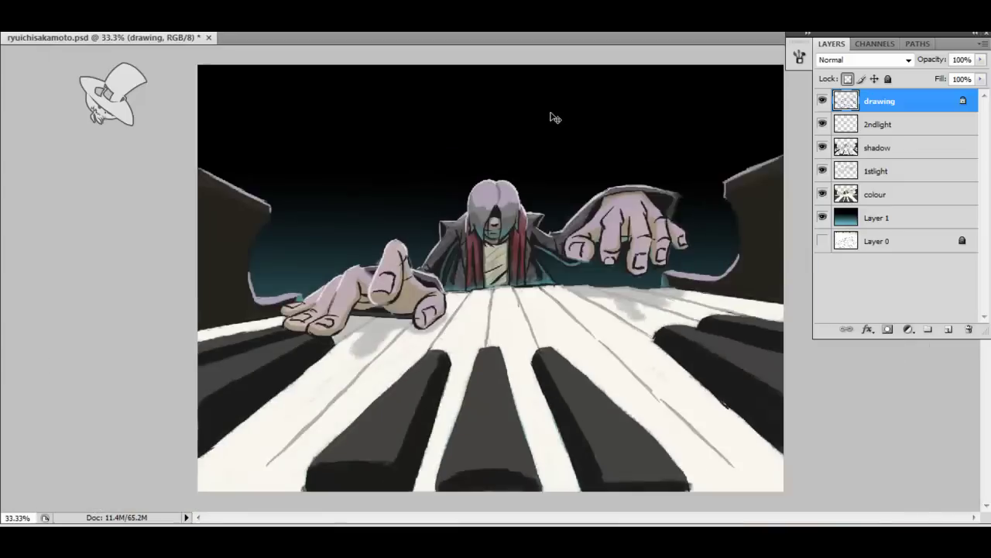
- Add light highlights to the right hand and fade Layer 2 to about half opacity
{"action": "left_click_drag", "start_coordinate": [550, 112], "coordinate": [576, 133]}
{"action": "left_click_drag", "start_coordinate": [557, 167], "coordinate": [542, 246]}
{"action": "left_click_drag", "start_coordinate": [630, 125], "coordinate": [636, 151]}
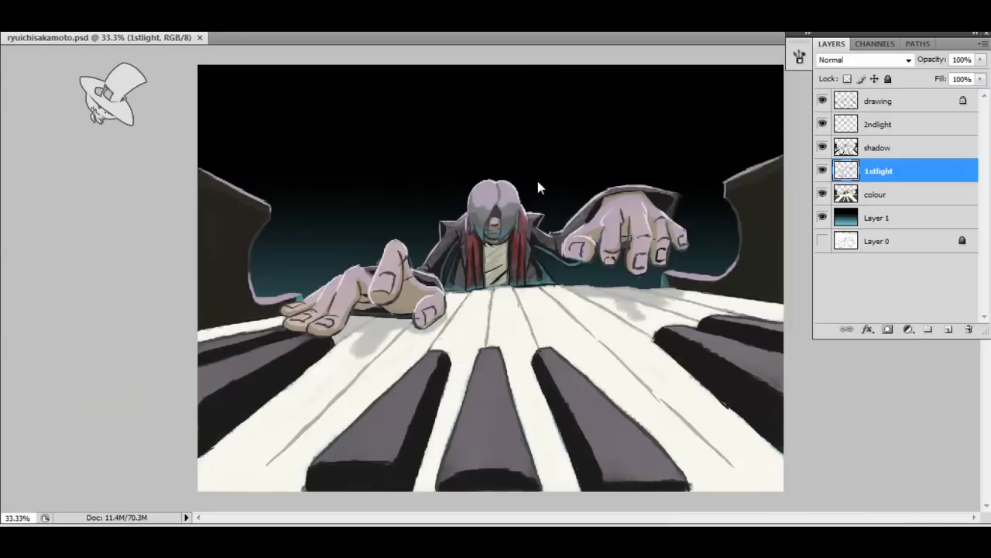
{"action": "left_click_drag", "start_coordinate": [980, 59], "coordinate": [944, 78]}
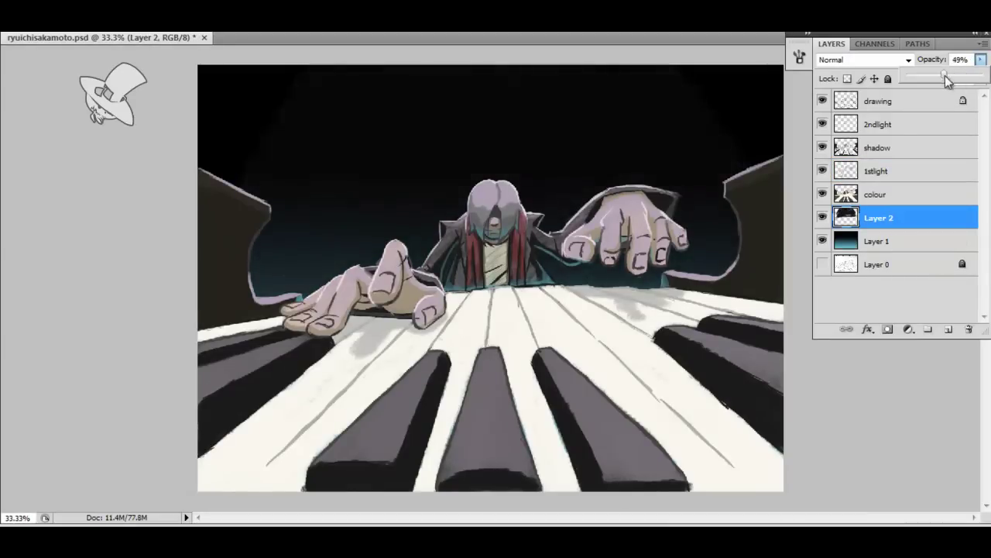
- Set Layer 2 to 61% opacity and darken the upper background with a soft stroke
{"action": "key", "text": "Return"}
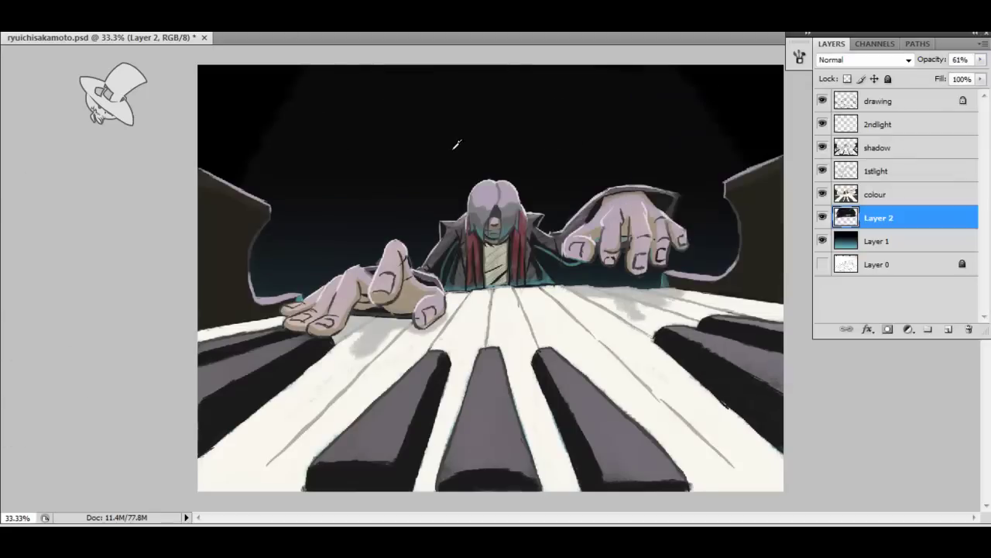
{"action": "left_click_drag", "start_coordinate": [389, 165], "coordinate": [612, 163]}
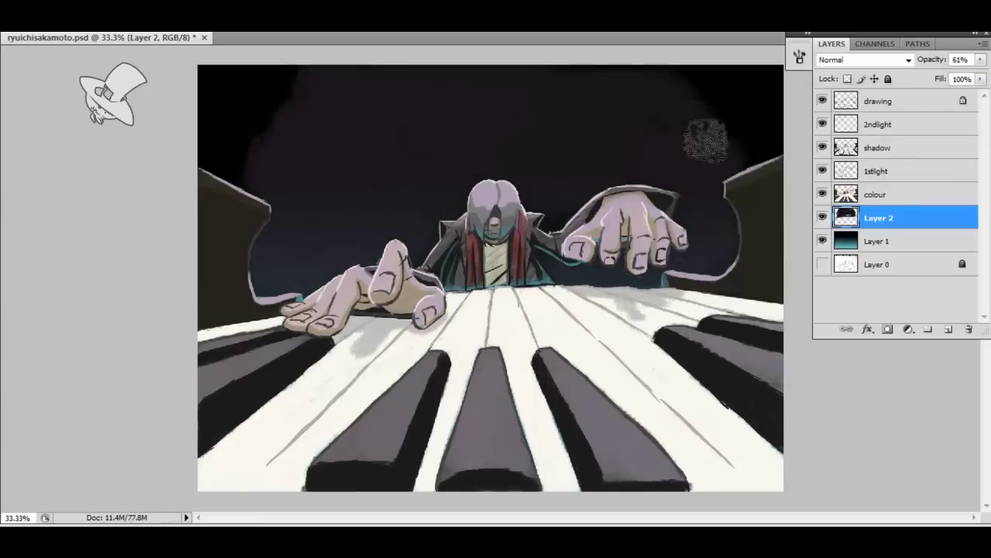
{"action": "key", "text": "alt+bracketright"}
{"action": "key", "text": "alt+bracketright"}
{"action": "key", "text": "alt+bracketleft"}
{"action": "key", "text": "alt+bracketleft"}
- Cycle between Layer 2 and the shadow, 1stlight and 2ndlight layers to compare them
{"action": "key", "text": "alt+bracketright"}
{"action": "key", "text": "alt+bracketright"}
{"action": "key", "text": "alt+bracketleft"}
{"action": "key", "text": "alt+bracketleft"}
{"action": "key", "text": "alt+bracketright"}
{"action": "key", "text": "alt+bracketright"}
{"action": "key", "text": "alt+bracketright"}
{"action": "key", "text": "alt+bracketleft"}
{"action": "key", "text": "alt+bracketleft"}
{"action": "key", "text": "alt+bracketleft"}
{"action": "left_click", "coordinate": [890, 155]}
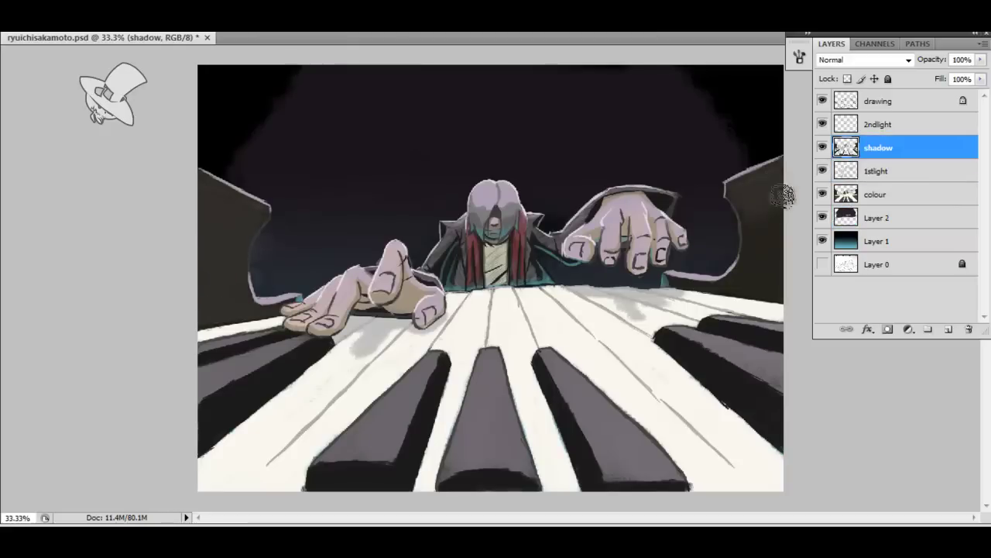
{"action": "left_click", "coordinate": [873, 220]}
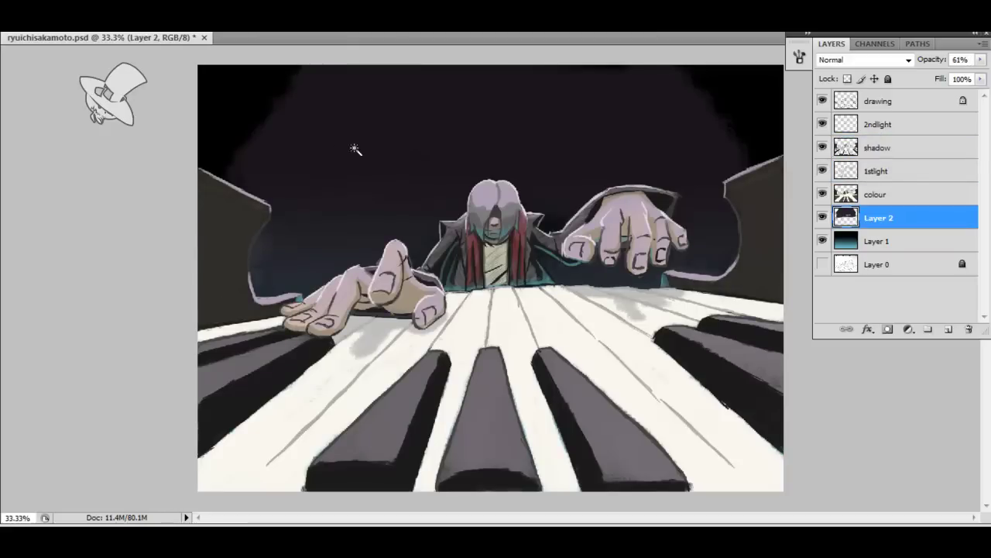
{"action": "key", "text": "alt+bracketright"}
{"action": "key", "text": "alt+bracketright"}
{"action": "key", "text": "alt+bracketright"}
{"action": "scroll", "coordinate": [556, 212], "scroll_direction": "up", "scroll_amount": 2}
- Select Layer 1 and zoom out to show the whole finished pianist artwork
{"action": "key", "text": "alt+bracketright"}
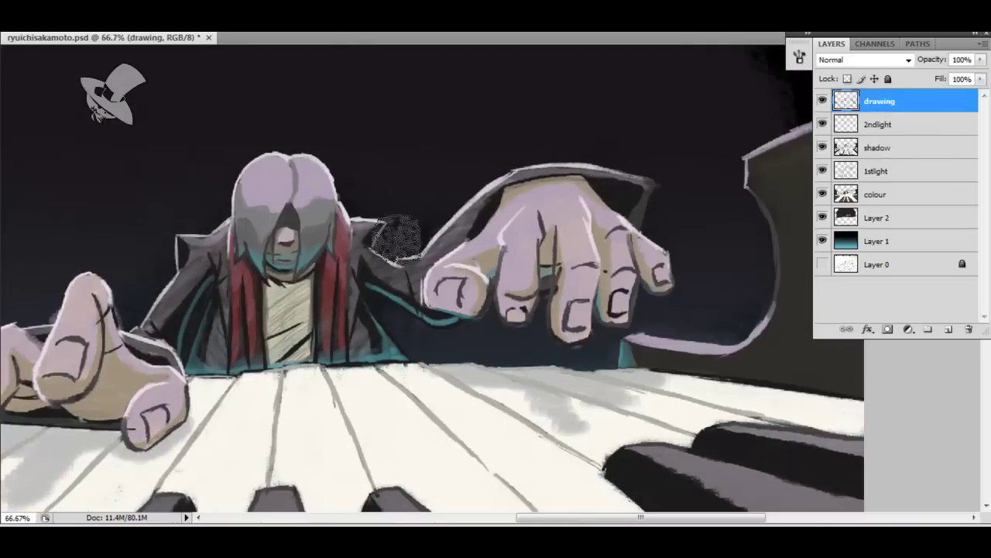
{"action": "key", "text": "alt+bracketleft"}
{"action": "key", "text": "alt+bracketleft"}
{"action": "key", "text": "alt+bracketleft"}
{"action": "scroll", "coordinate": [432, 234], "scroll_direction": "down", "scroll_amount": 1}
{"action": "scroll", "coordinate": [431, 234], "scroll_direction": "down", "scroll_amount": 1}
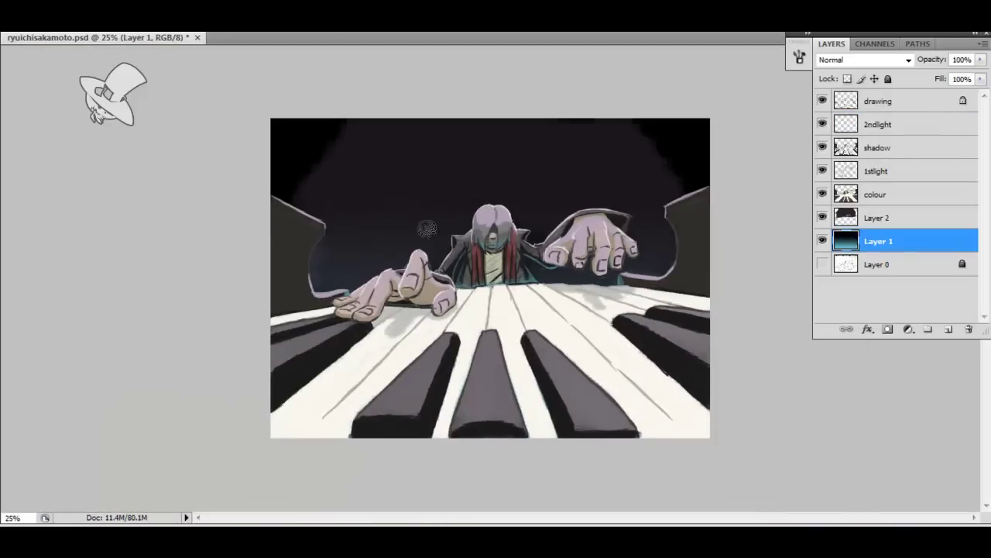